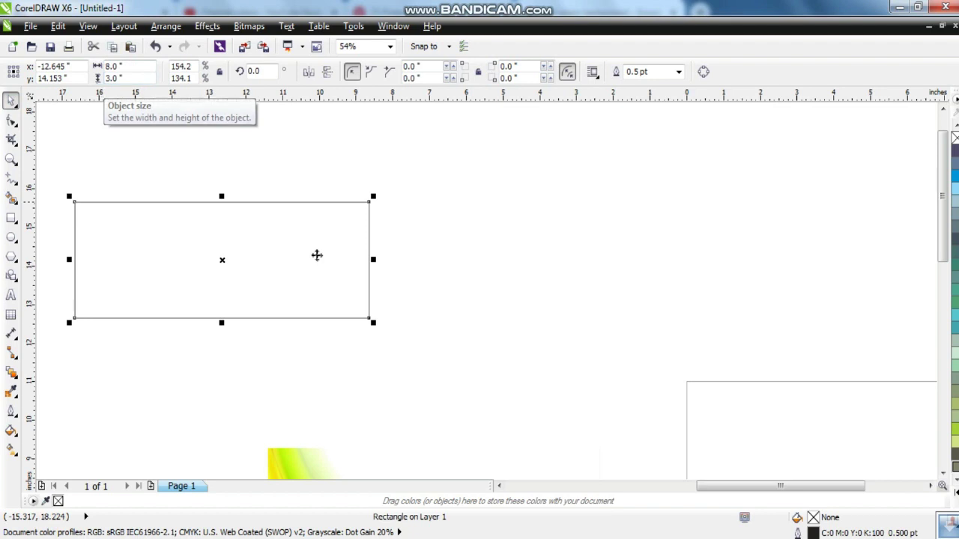
Move the 8 by 3 inch rectangle down beside the page and fill it with dark purple C:40 M:40 Y:0 K:60
drag(222, 261, 348, 337)
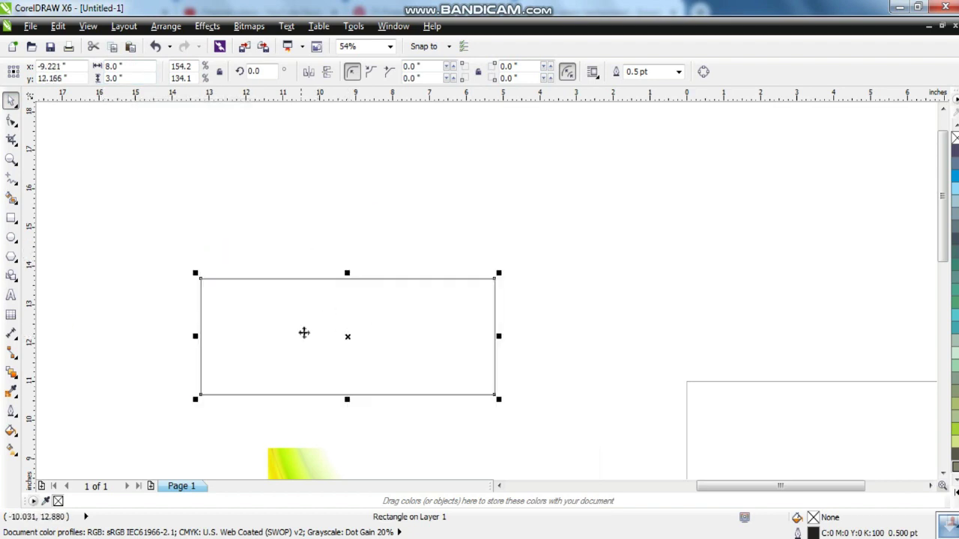
key(shift+F2)
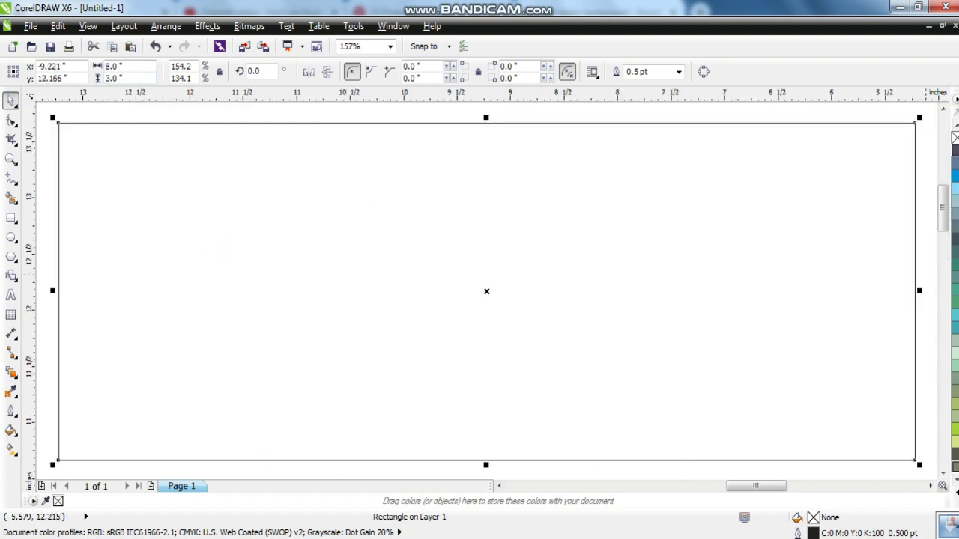
click(955, 151)
Place the green and yellow wave picture over the rectangle, bring it to the front and resize it to about 8.16 by 3.15 inches
scroll(754, 285, down, 2)
drag(525, 450, 174, 159)
key(shift+Page_Up)
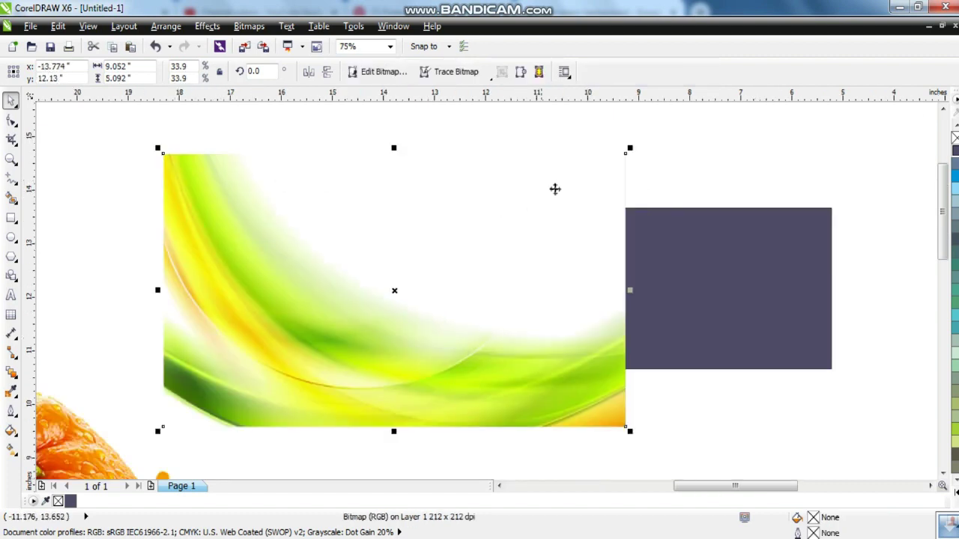
drag(631, 147, 501, 227)
drag(397, 292, 532, 276)
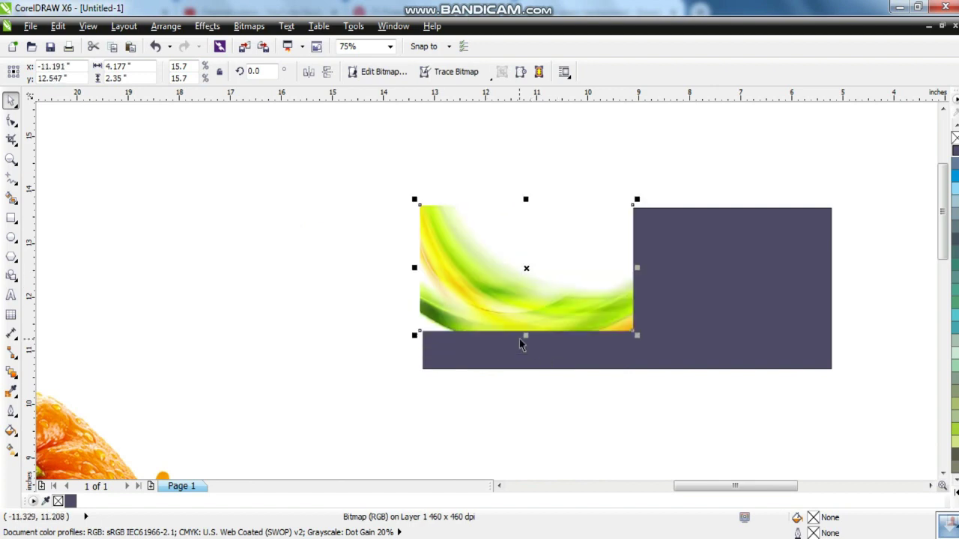
drag(520, 338, 527, 379)
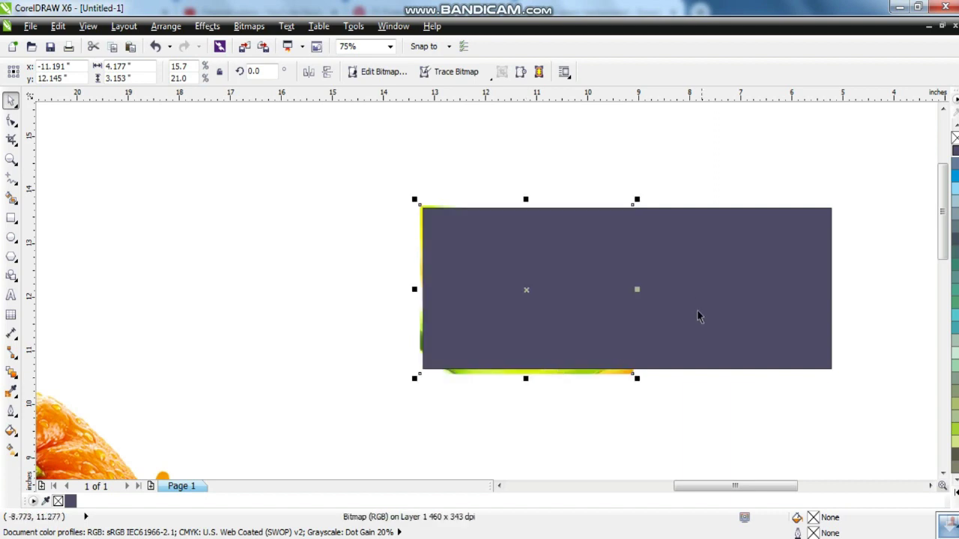
drag(638, 289, 837, 290)
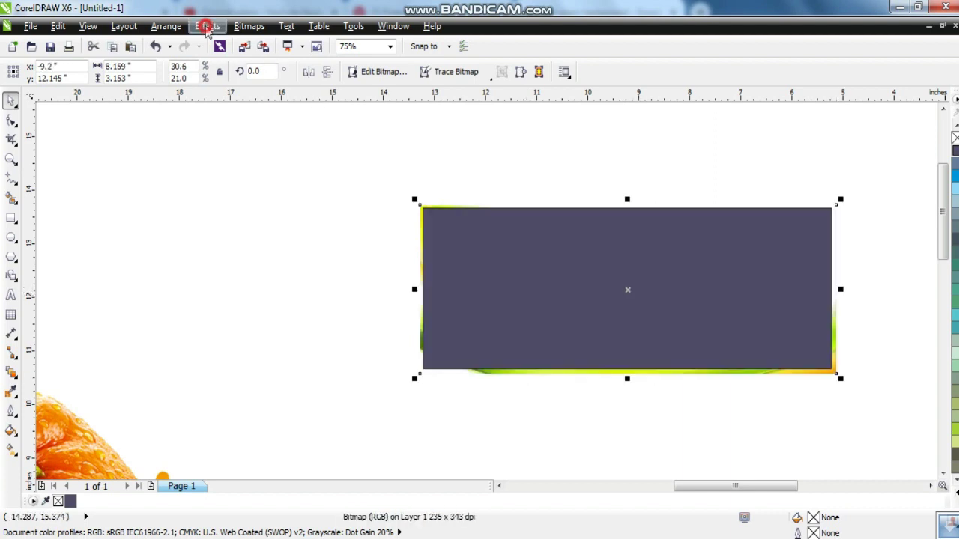
PowerClip the wave picture inside the purple rectangle and remove the rectangle's outline
click(207, 25)
mouse_move(238, 241)
click(370, 237)
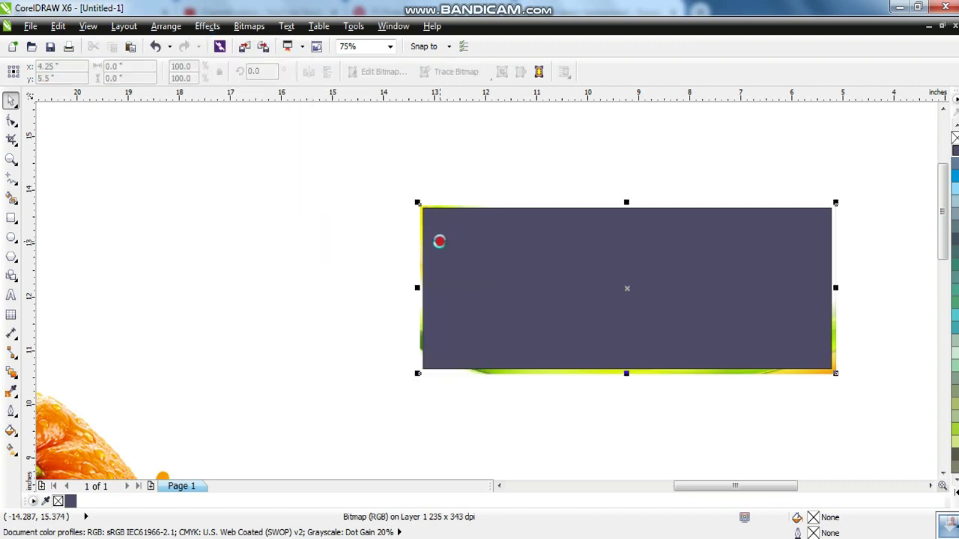
click(438, 238)
right_click(955, 141)
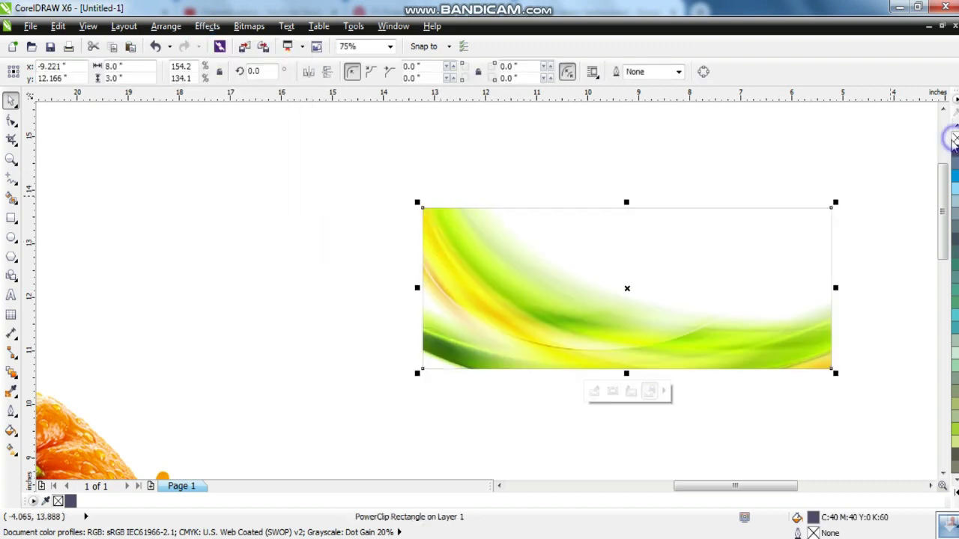
click(889, 150)
click(719, 308)
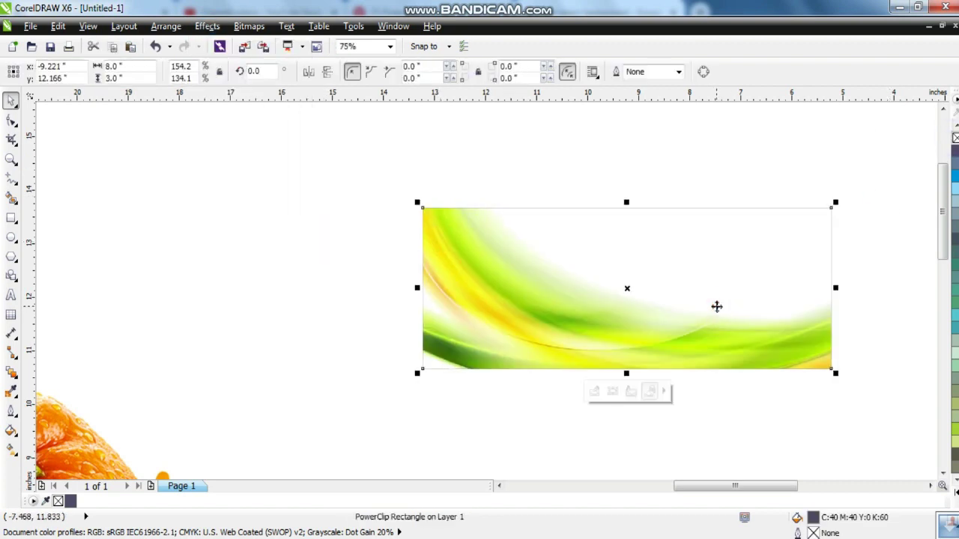
Select the loose artwork pictures together, scale them down and arrange them beside the wave label
key(F4)
click(533, 303)
shift+click(463, 164)
shift+click(526, 420)
shift+click(626, 443)
drag(666, 107, 579, 251)
drag(508, 292, 592, 226)
drag(455, 223, 168, 388)
drag(401, 376, 590, 160)
drag(509, 145, 833, 291)
key(shift+F2)
key(Escape)
Place the sliced oranges picture on the upper middle of the label, in front, scaled to about 1.89 by 1.87 inches
drag(271, 259, 633, 281)
key(shift+Page_Up)
click(761, 331)
key(shift+F2)
click(459, 265)
drag(561, 331, 589, 367)
drag(532, 324, 528, 331)
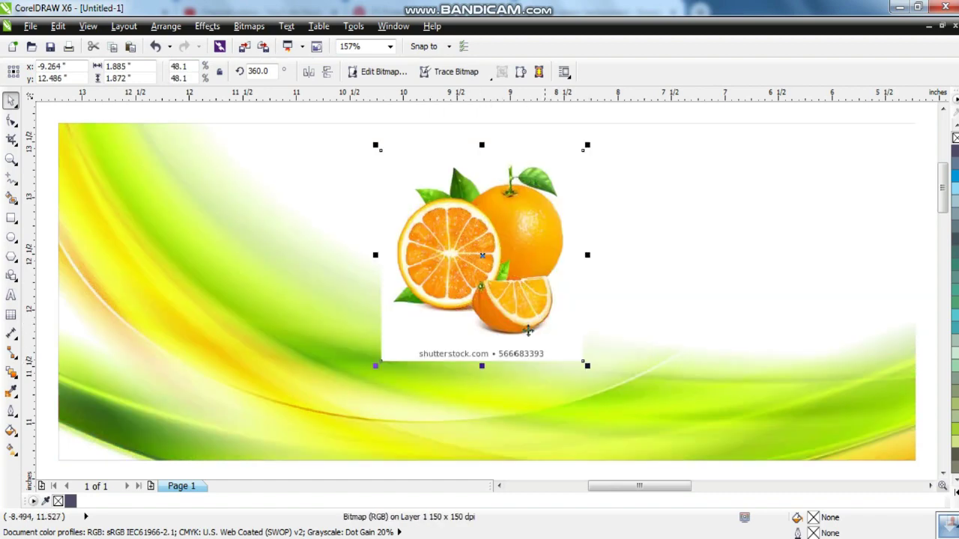
Mirror the oranges picture horizontally, rotate it to 211.7 degrees and shift it slightly up and left
click(309, 75)
click(465, 283)
drag(588, 368, 597, 349)
drag(612, 392, 607, 340)
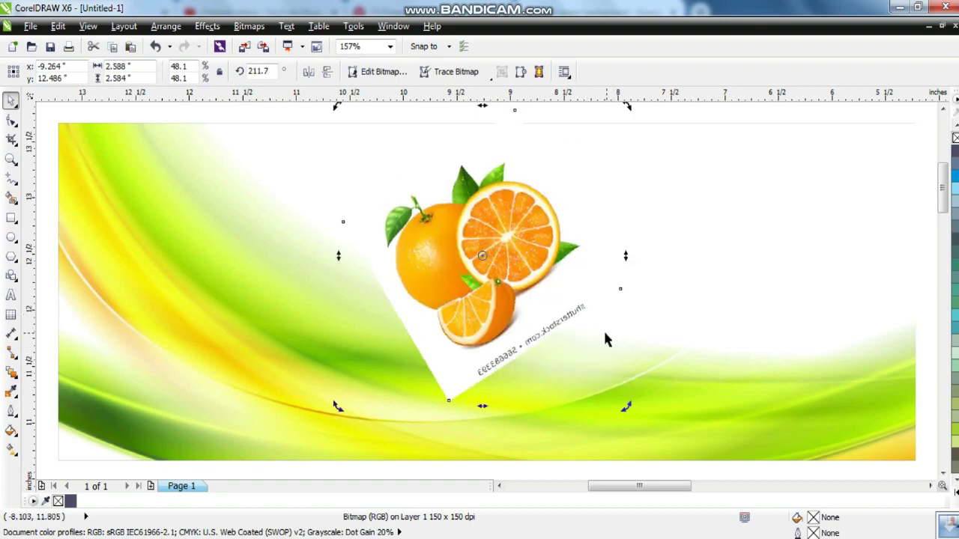
click(527, 304)
drag(554, 304, 547, 300)
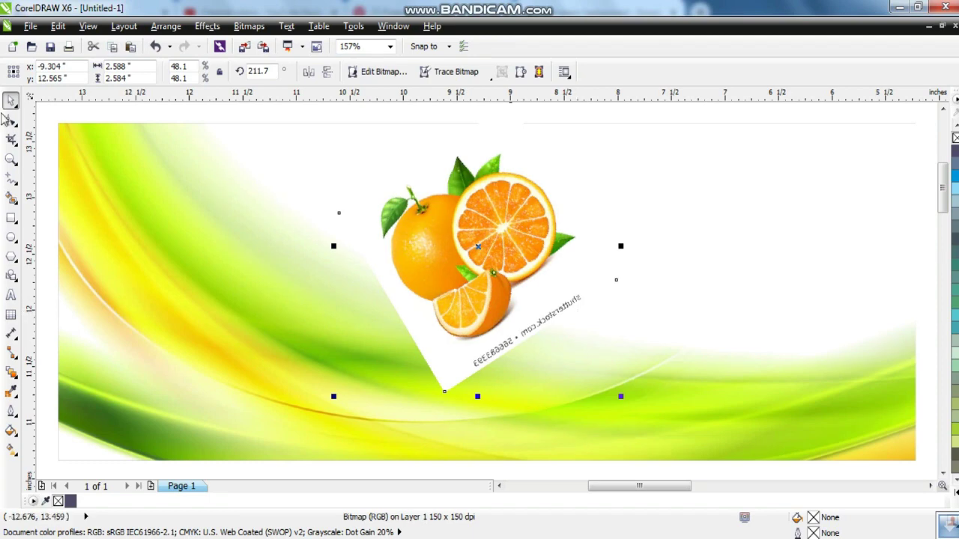
Crop the watermark edge off the oranges picture by moving its two lower corner nodes inward with the Shape tool
key(F10)
drag(447, 391, 448, 352)
drag(614, 279, 604, 273)
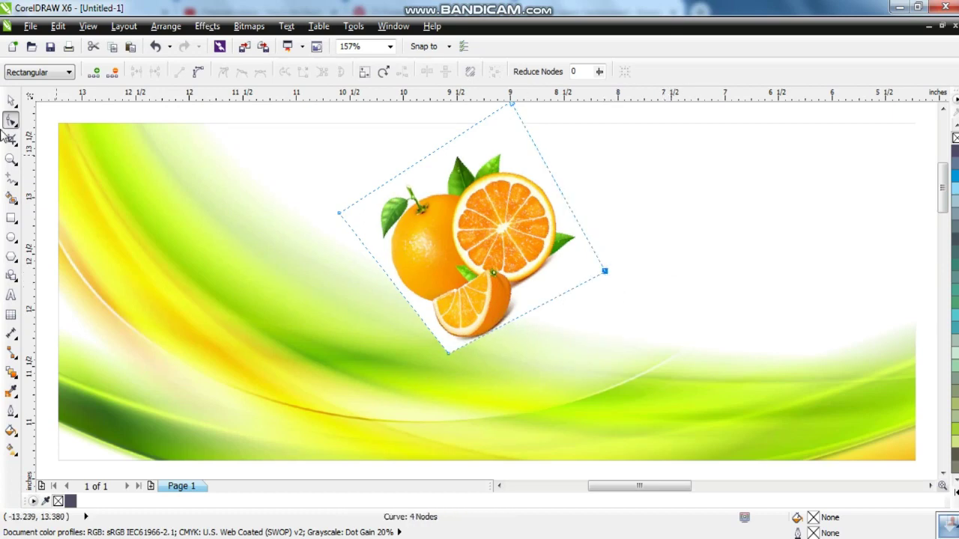
click(12, 100)
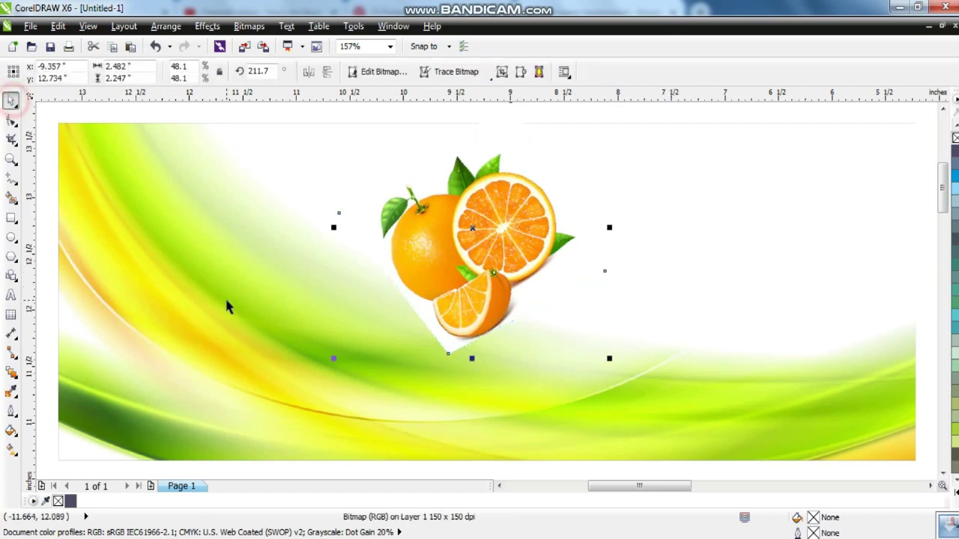
Draw a closed straight-segment outline around the oranges with the Freehand tool, starting and ending at the leaf on the whole orange
click(12, 160)
drag(334, 182, 621, 365)
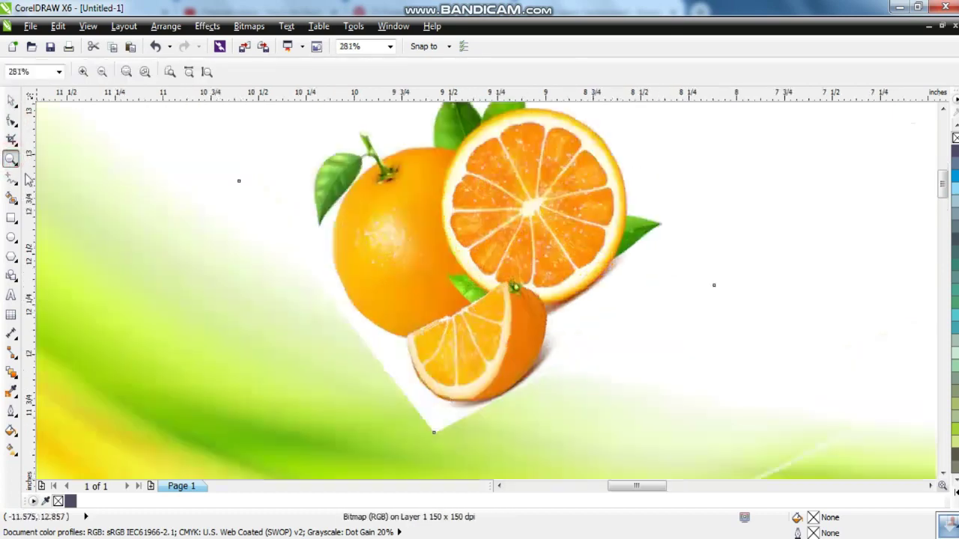
click(341, 192)
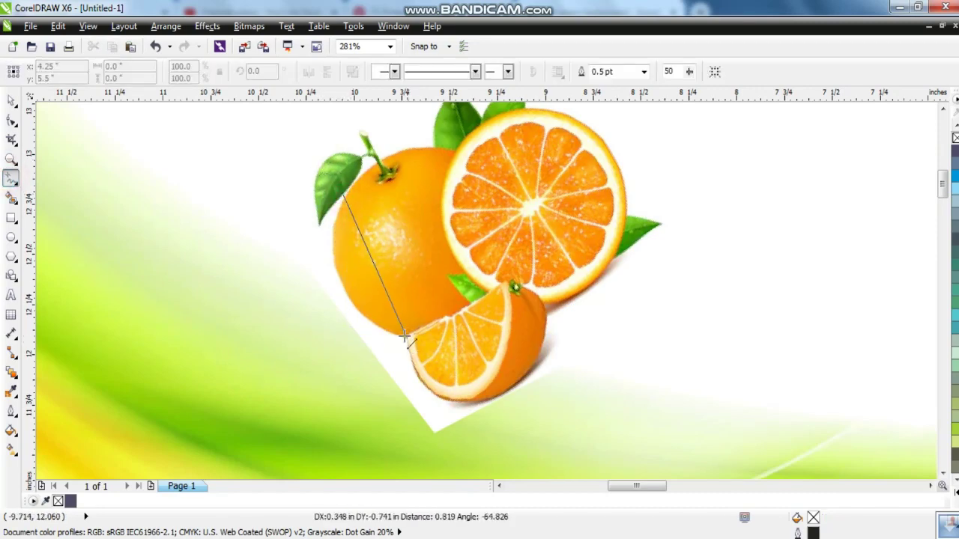
double_click(403, 337)
double_click(542, 303)
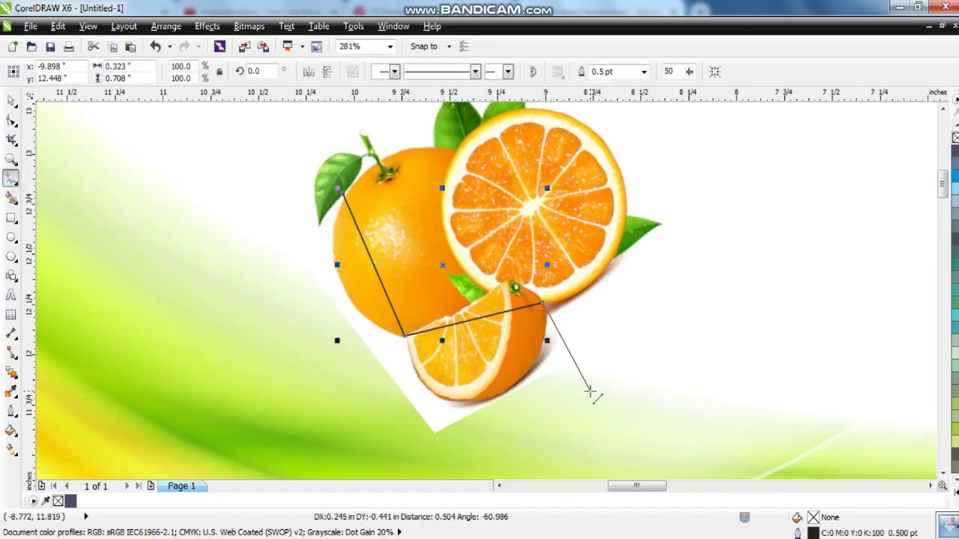
click(686, 279)
scroll(668, 285, down, 2)
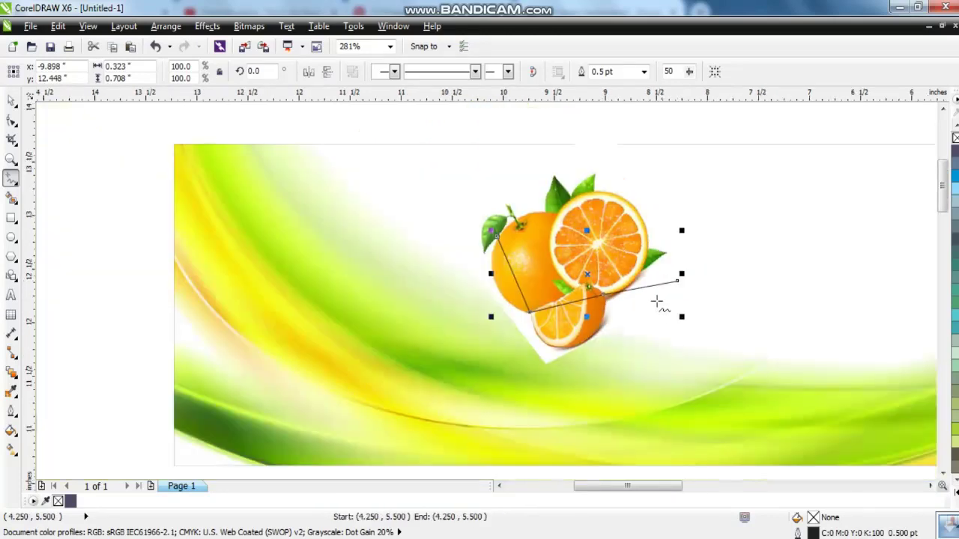
click(619, 316)
click(763, 247)
click(608, 159)
click(420, 173)
click(467, 262)
double_click(485, 261)
click(497, 237)
Convert the outline's segments to curves and bend the lower ones to follow the edges of the whole orange and the wedge
click(11, 120)
drag(260, 172, 782, 404)
key(shift+F2)
click(200, 72)
drag(302, 364, 277, 403)
scroll(485, 404, down, 3)
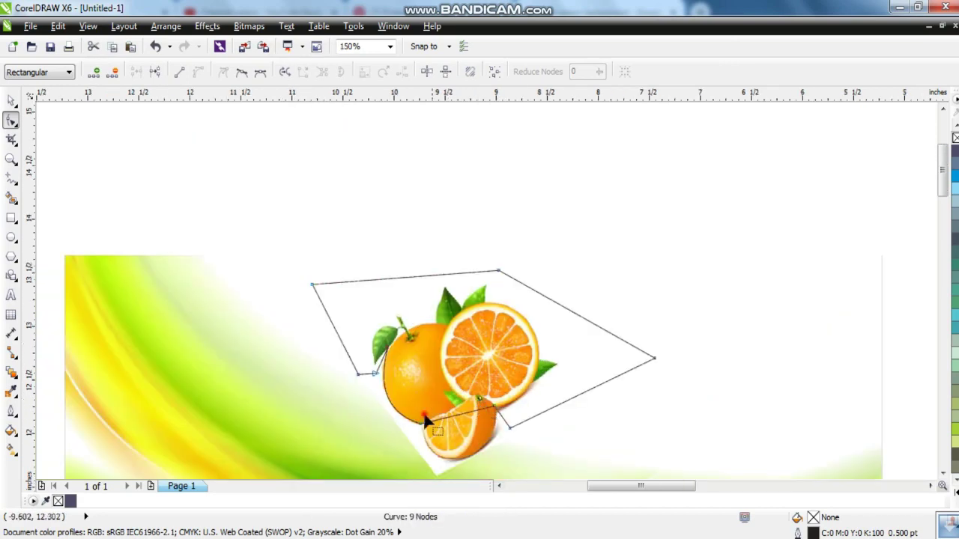
drag(439, 417, 446, 449)
click(494, 407)
drag(465, 440, 494, 456)
PowerClip the oranges picture inside the traced outline
click(10, 99)
click(436, 464)
key(alt+c)
key(w)
key(p)
click(515, 425)
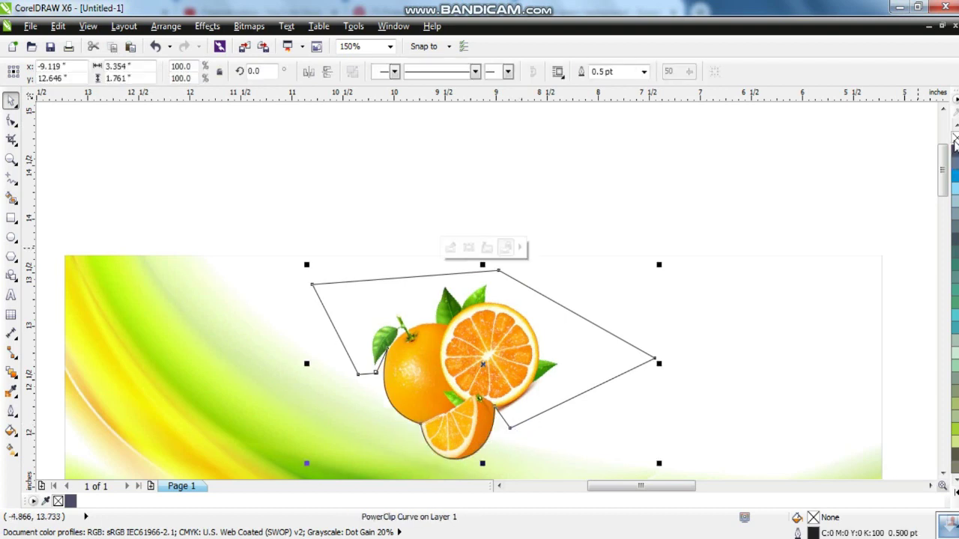
Add nodes to the clipping outline and pull its right and upper-left corners in closer to the oranges
click(11, 120)
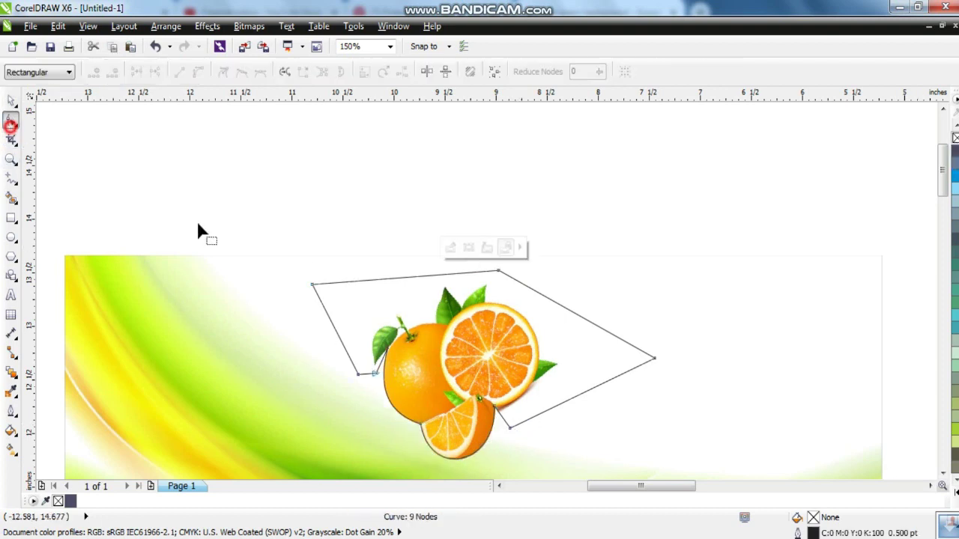
double_click(543, 412)
drag(653, 358, 565, 358)
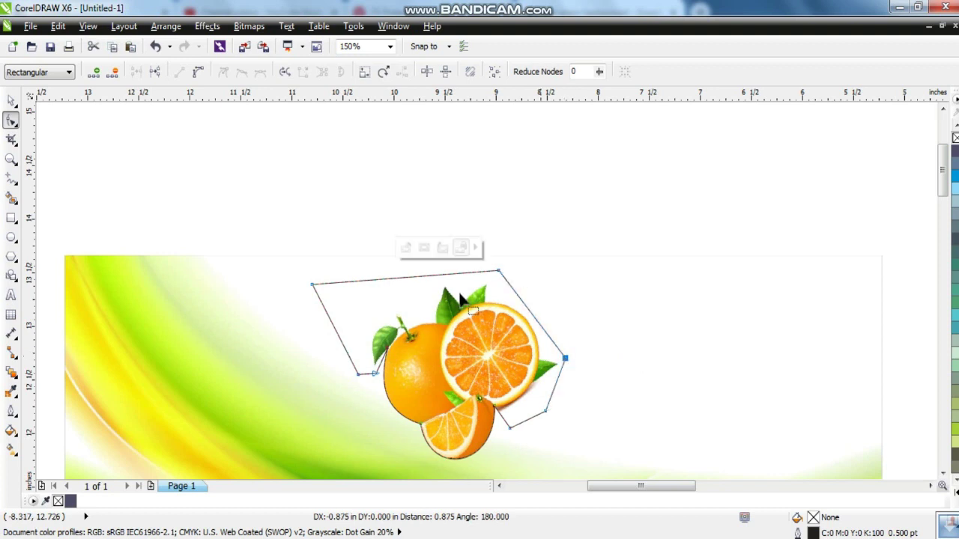
double_click(409, 277)
double_click(341, 341)
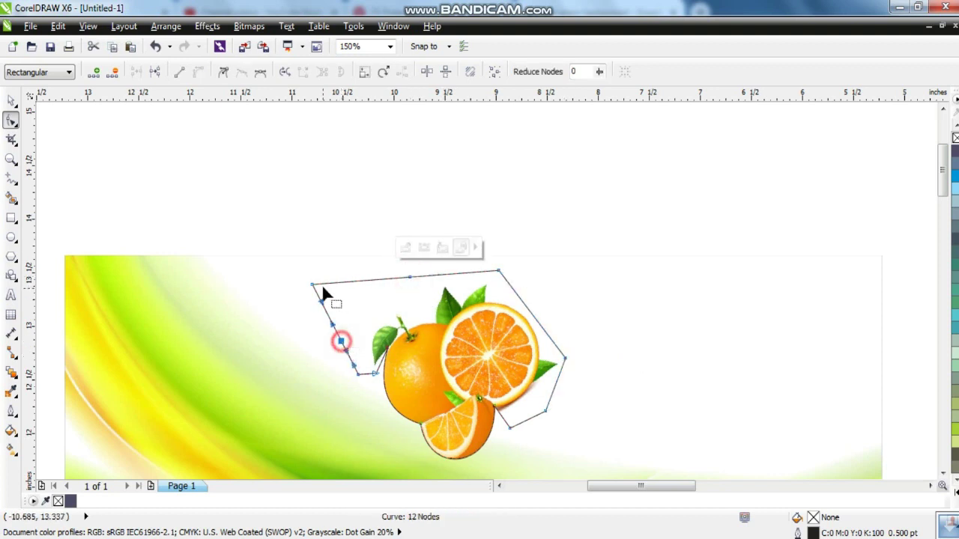
drag(312, 285, 378, 309)
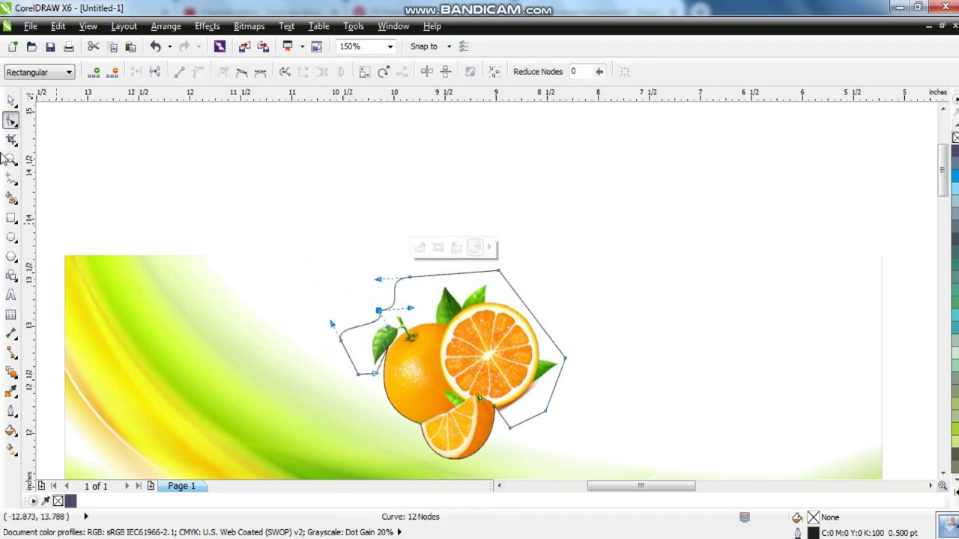
Remove the outline color from the clipping curve around the oranges
click(11, 102)
right_click(956, 138)
click(725, 153)
click(678, 330)
key(shift+F2)
key(Escape)
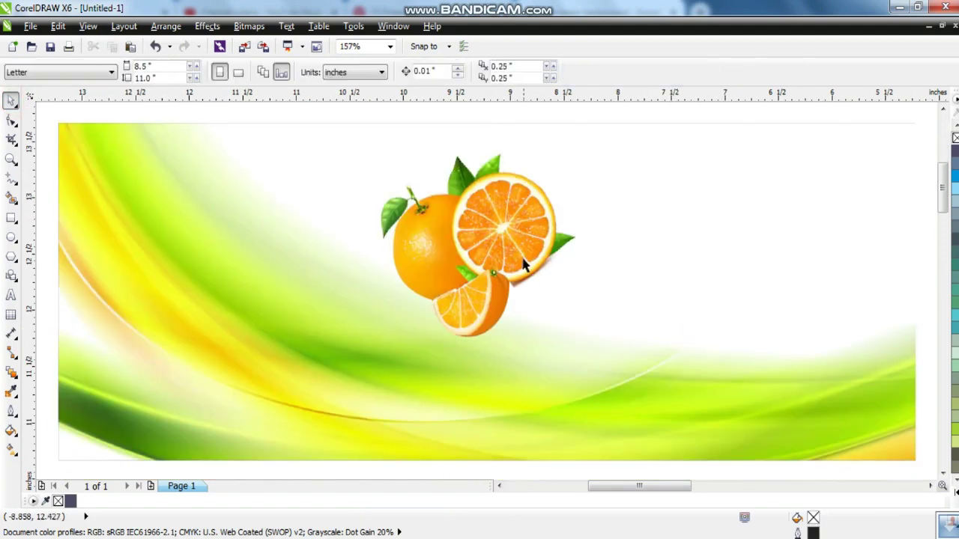
Move the clipped oranges right to the horizontal center of the label
click(526, 269)
drag(527, 268, 539, 270)
click(540, 270)
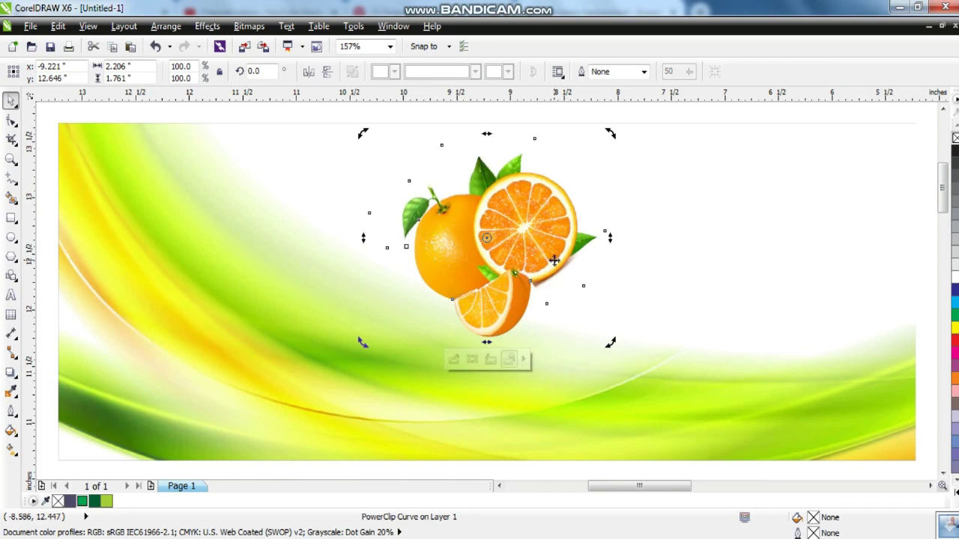
click(150, 114)
Tighten the words "Orange" and "Juice" together, convert both to curves and place them over the oranges on the label
scroll(354, 256, down, 2)
key(F4)
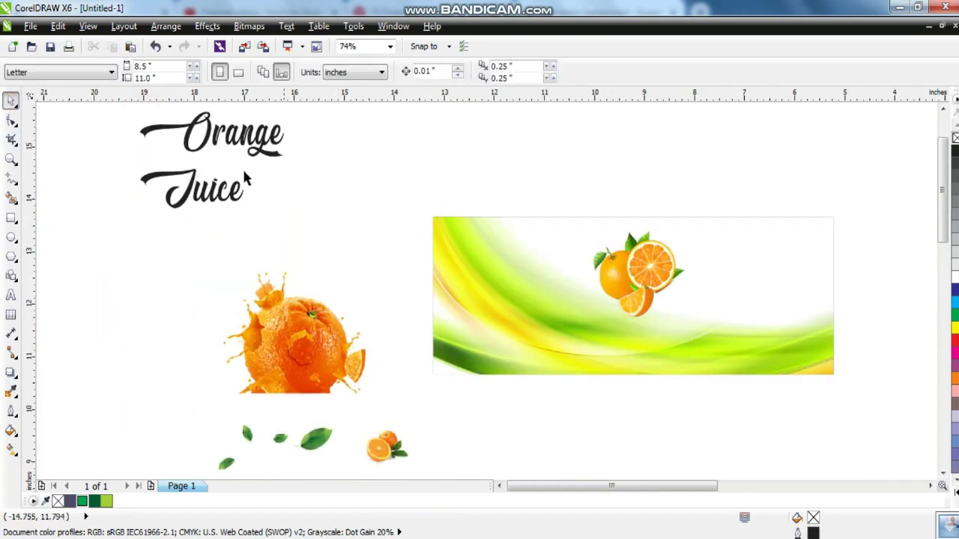
click(213, 197)
drag(213, 197, 259, 153)
shift+click(262, 139)
key(ctrl+q)
drag(293, 197, 630, 310)
scroll(626, 307, up, 4)
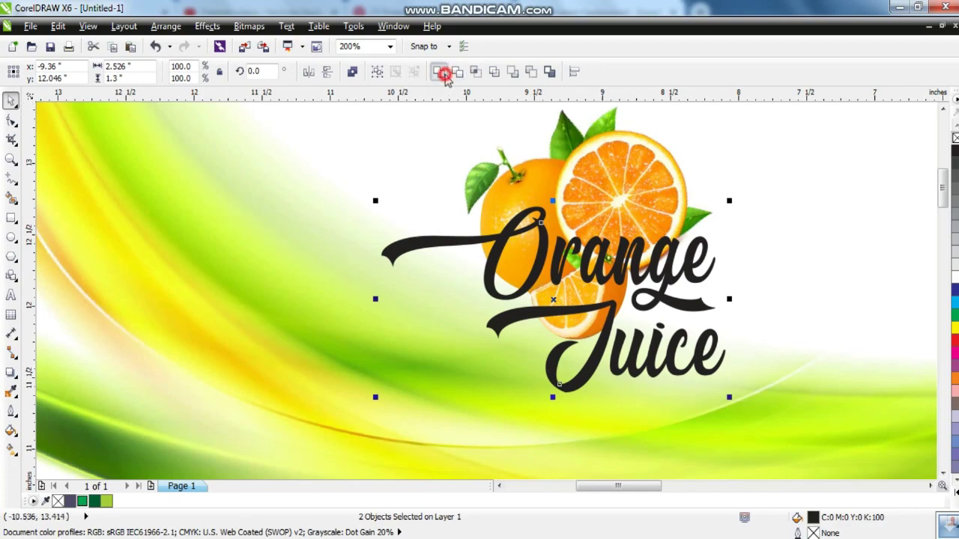
Weld the "Orange Juice" lettering into one curve, scale it to 94% and rotate it 12.4 degrees
click(442, 72)
drag(727, 392, 678, 355)
click(633, 292)
click(636, 295)
drag(687, 231, 726, 212)
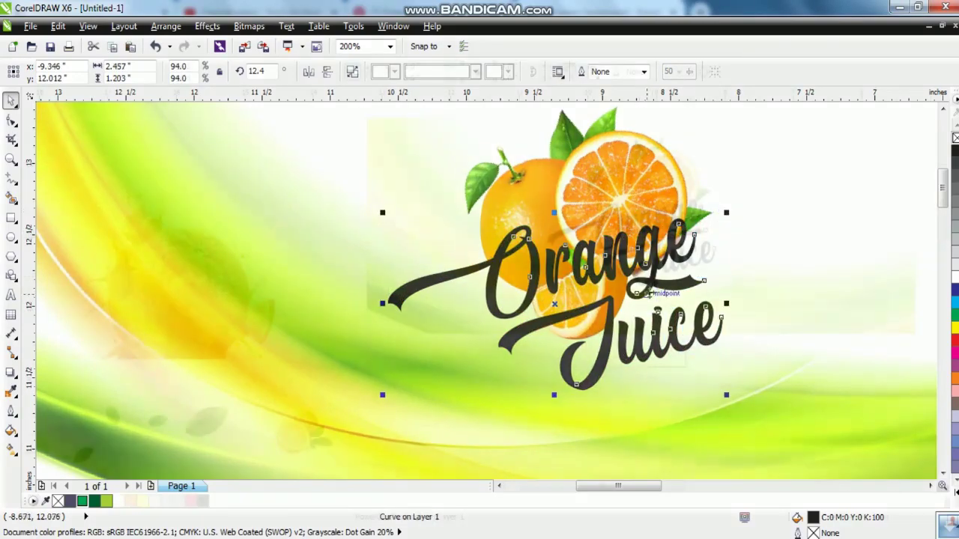
Give the "Orange Juice" lettering a 10 pt outline with rounded corners and rounded line caps, placed behind the fill
key(shift+F2)
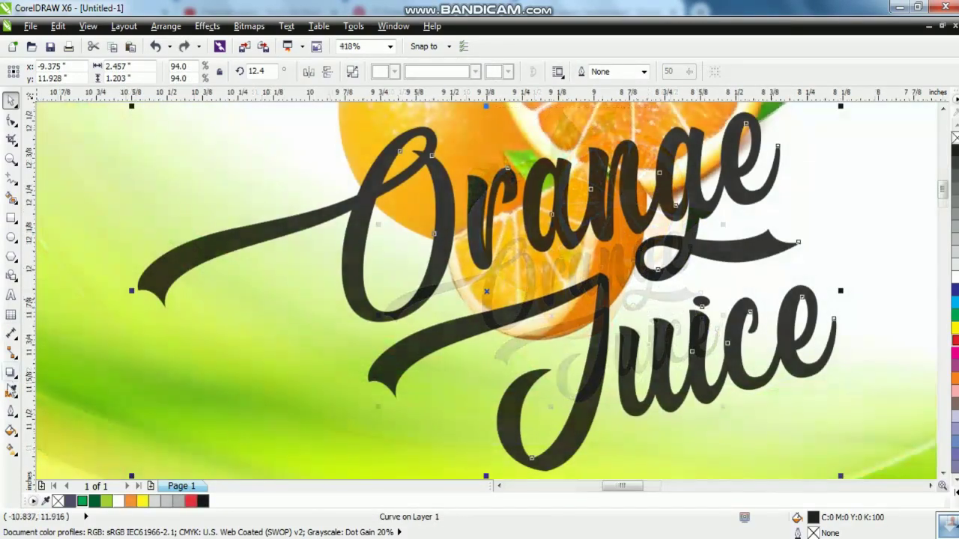
click(12, 411)
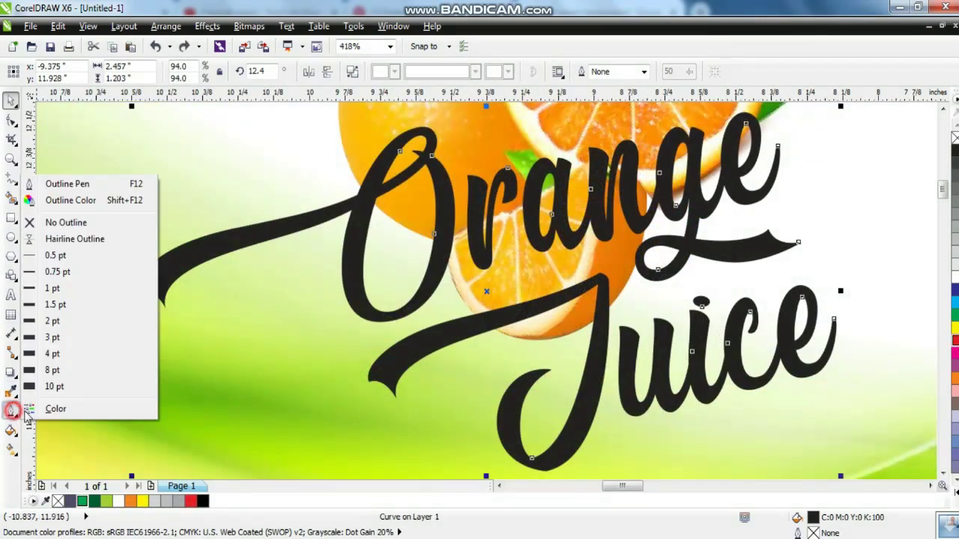
click(71, 183)
click(402, 194)
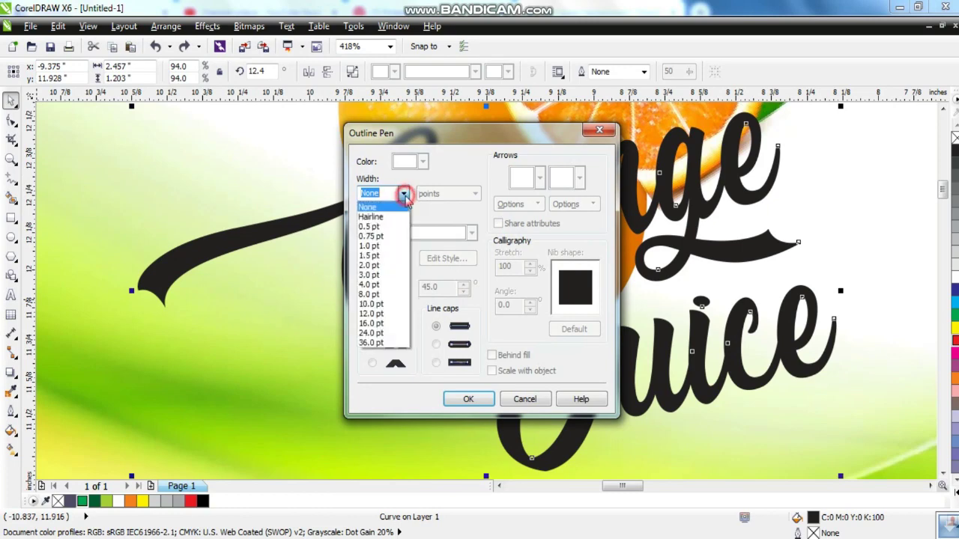
click(371, 304)
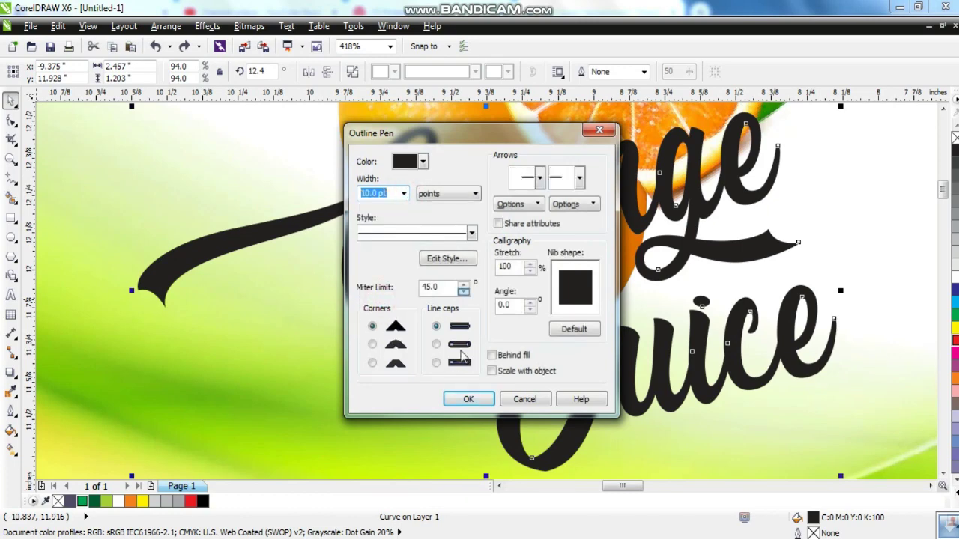
click(436, 344)
click(373, 344)
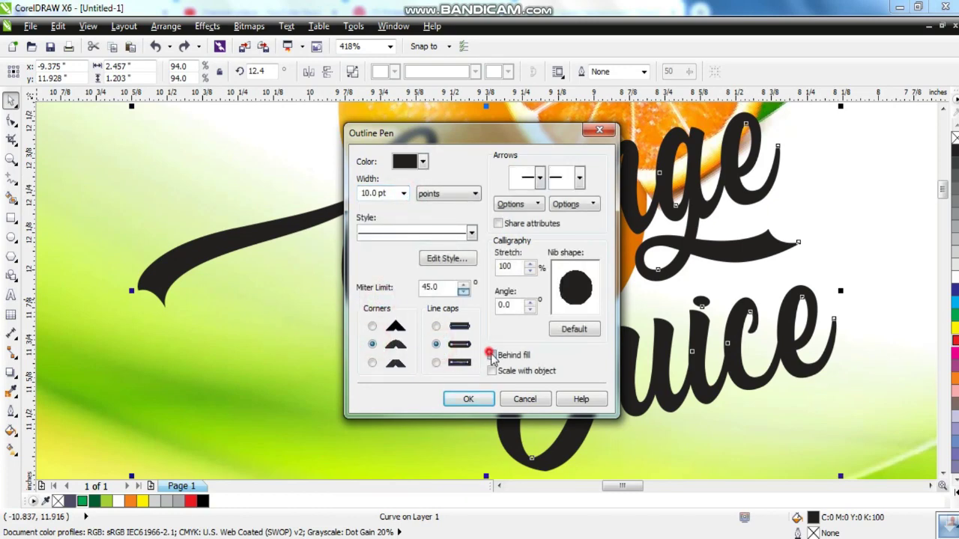
click(468, 399)
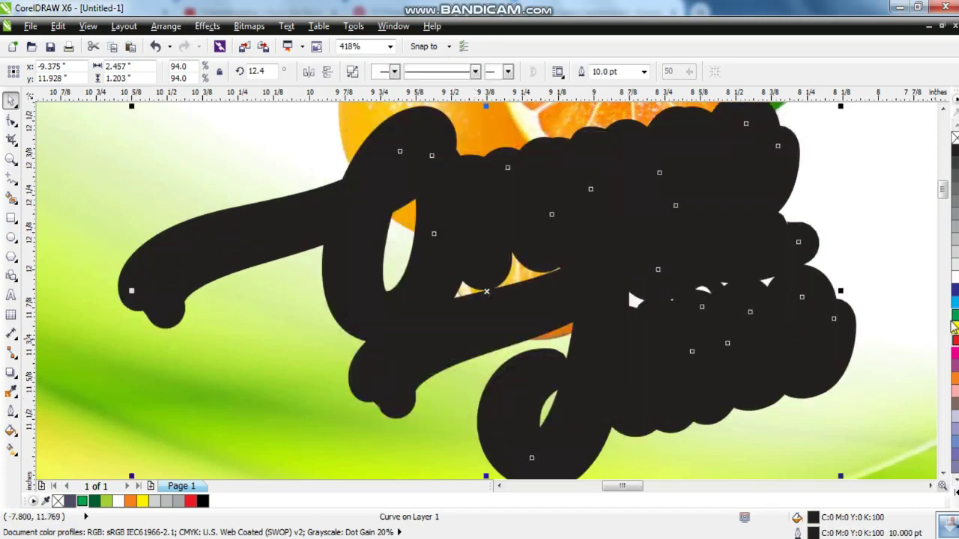
Color the lettering's 10 pt outline green and keep an outline-free black copy of the lettering selected on top
right_click(955, 317)
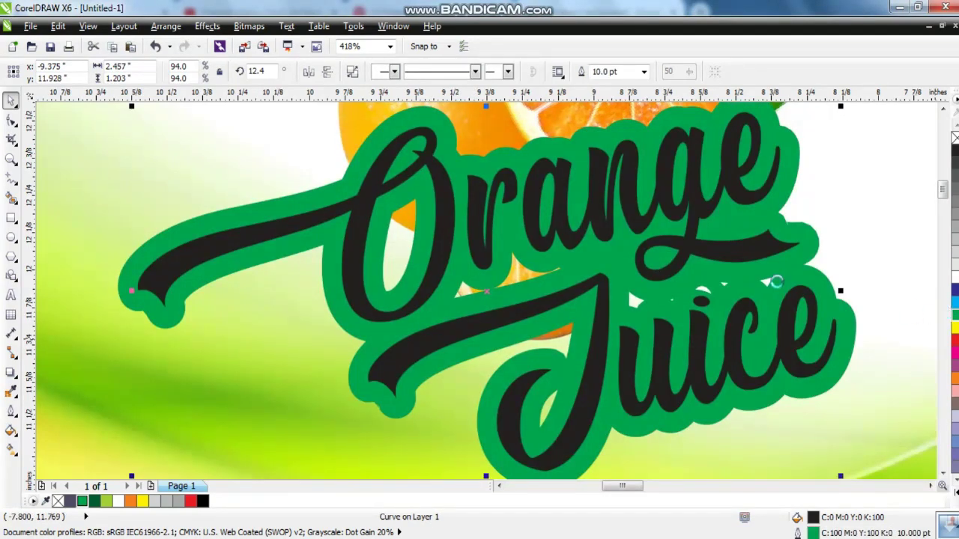
scroll(740, 260, down, 1)
key(Escape)
click(738, 263)
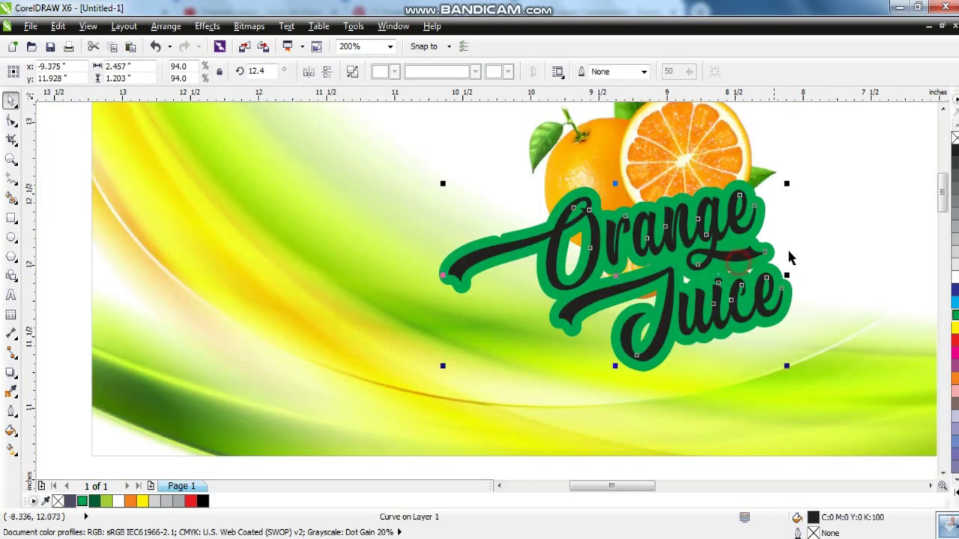
Give the top lettering copy a white 4 pt outline with rounded corners and caps, behind the fill and scaling with the object
click(9, 409)
click(85, 185)
click(404, 194)
click(367, 276)
click(435, 344)
click(372, 343)
click(491, 354)
click(492, 370)
click(475, 401)
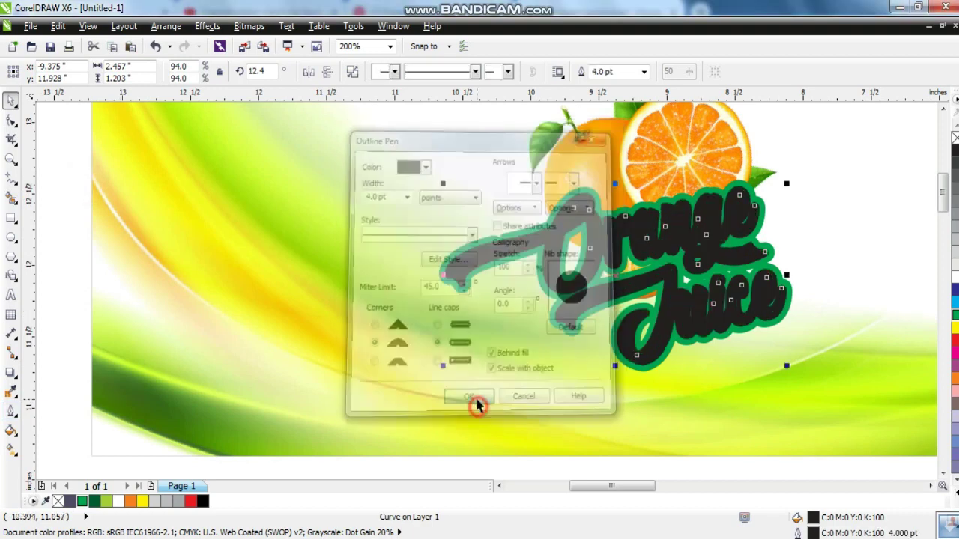
key(shift+F2)
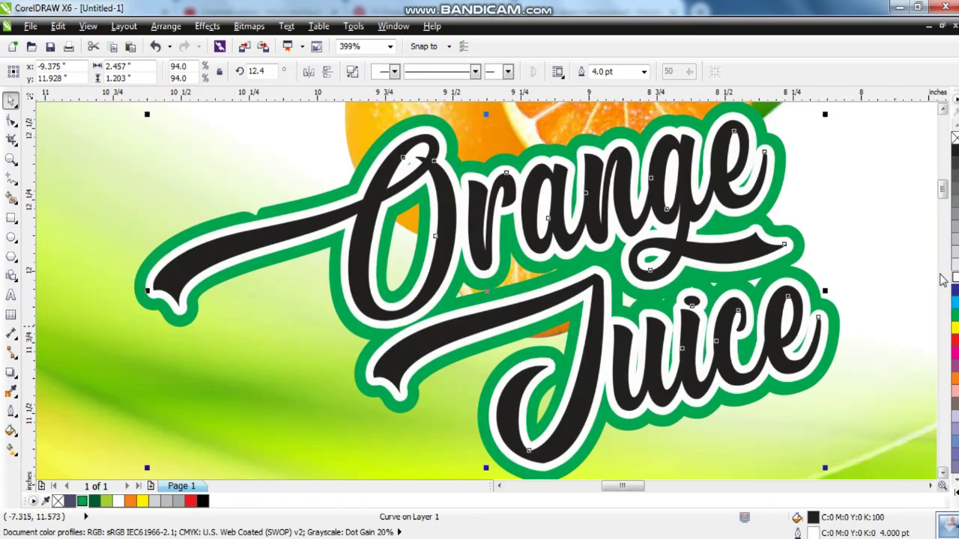
Nudge an outline-free lettering copy 0.01 inch right and up, and clip it inside the white-outlined lettering
right_click(955, 137)
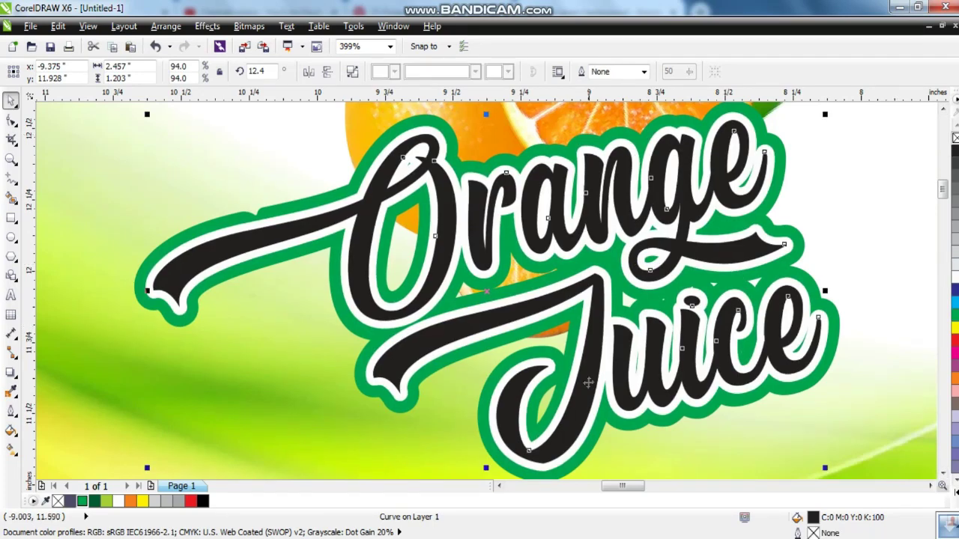
key(Right)
key(Up)
key(Escape)
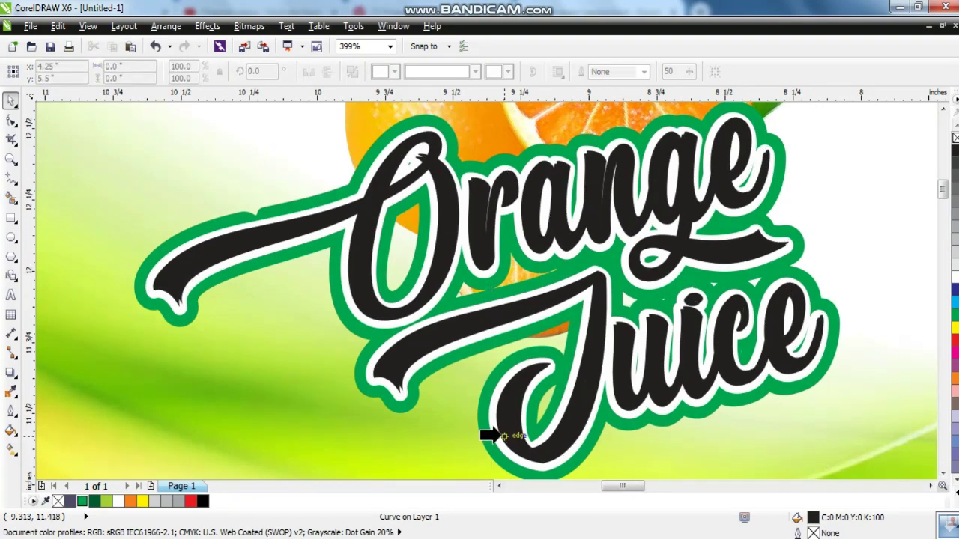
click(494, 434)
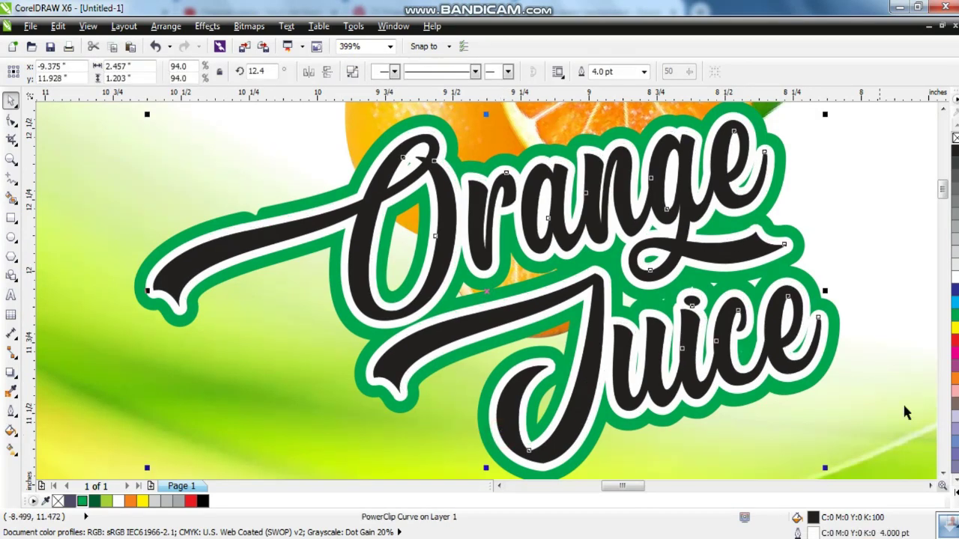
Fill the white-outlined lettering with black and mix in red repeatedly until it is dark red, C39 M100 Y100 K39
click(955, 343)
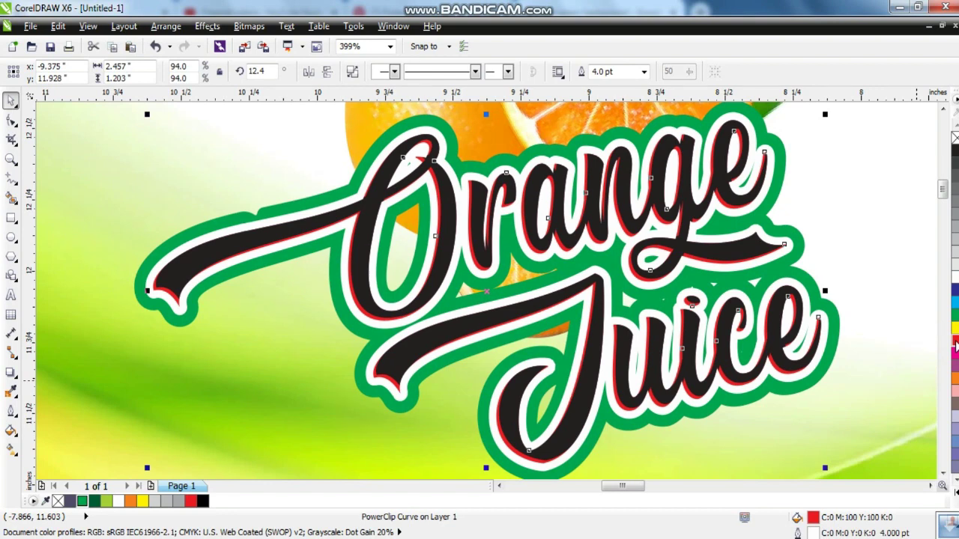
click(955, 493)
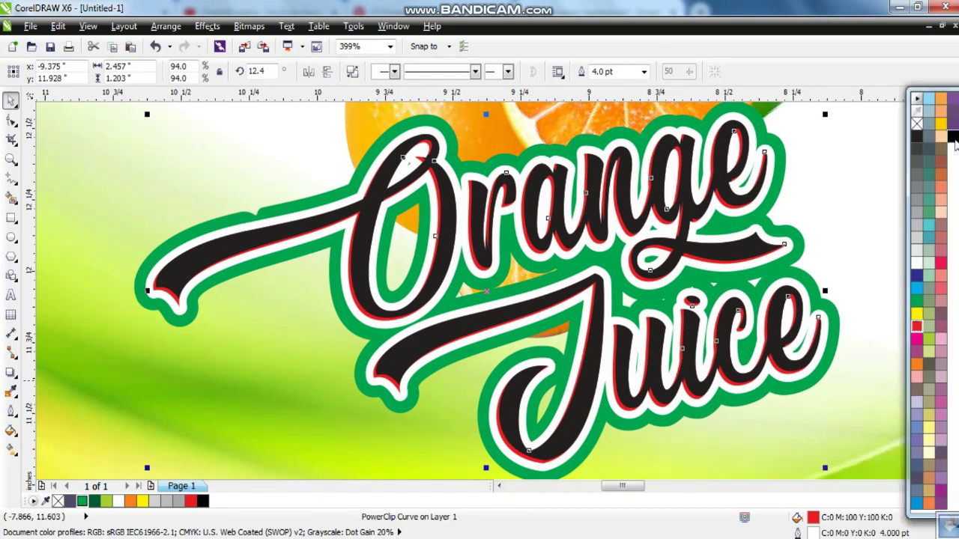
click(953, 136)
ctrl+click(919, 328)
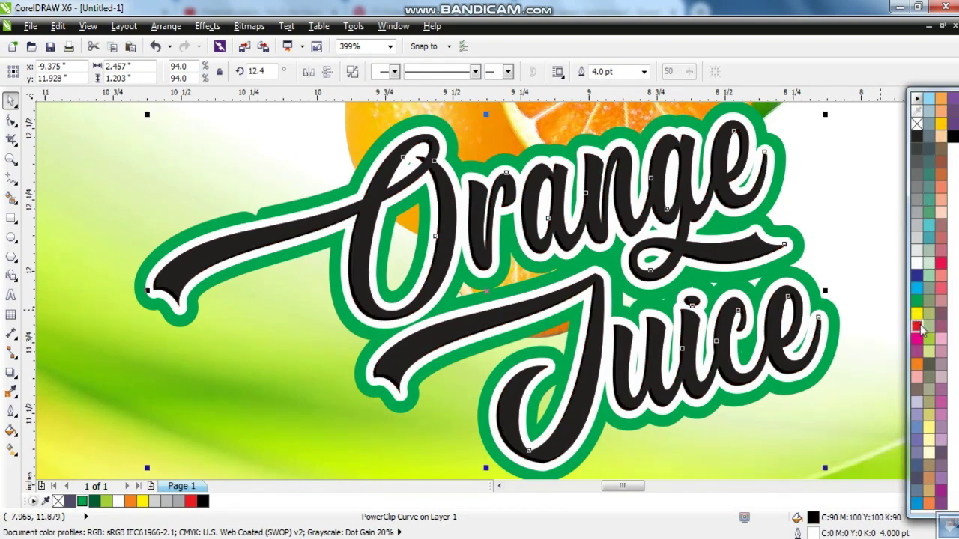
ctrl+click(919, 331)
ctrl+click(918, 330)
ctrl+click(919, 331)
ctrl+click(918, 331)
ctrl+click(919, 330)
ctrl+click(919, 331)
ctrl+click(919, 331)
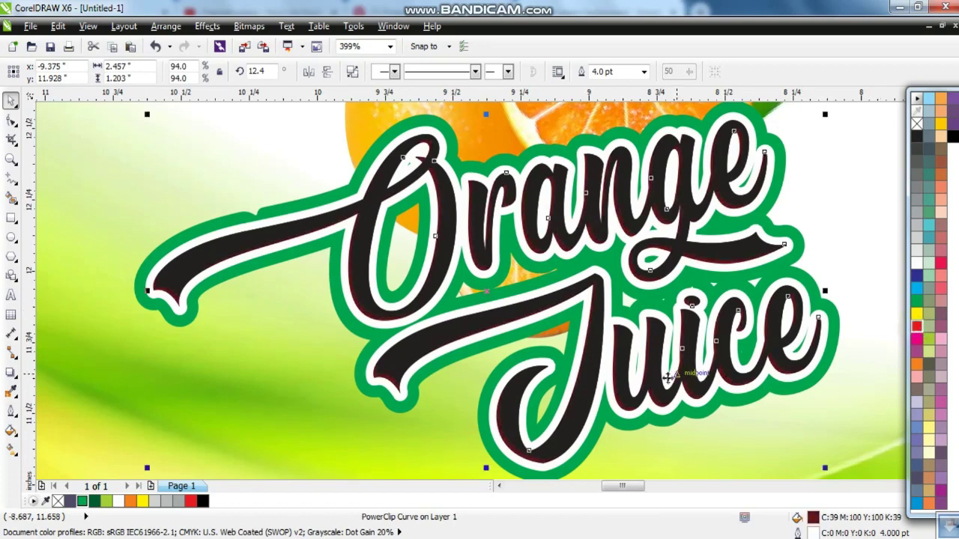
Fill the clipped inner lettering with red, M100 Y100, and finish editing the clipped contents
key(Escape)
double_click(654, 389)
click(954, 342)
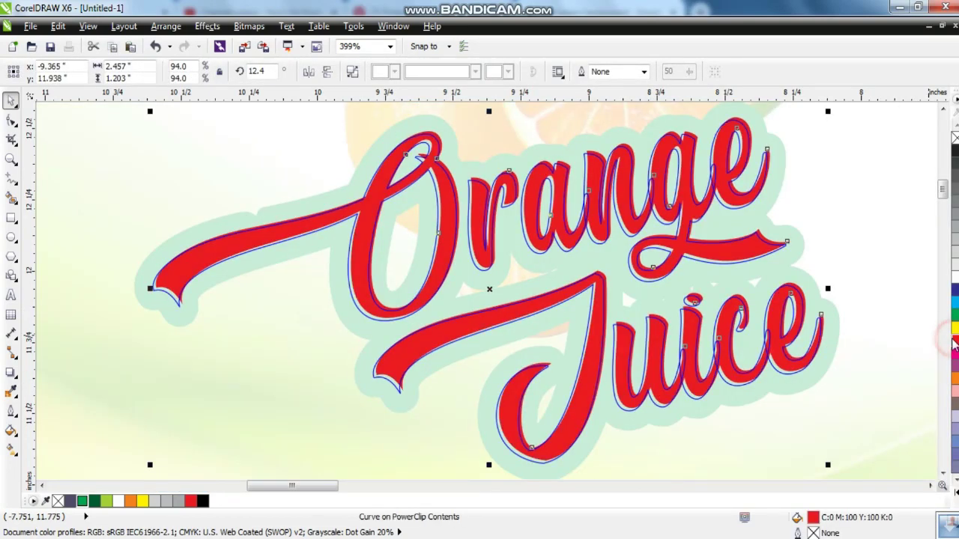
key(alt+c)
key(w)
key(f)
scroll(712, 343, down, 1)
click(817, 302)
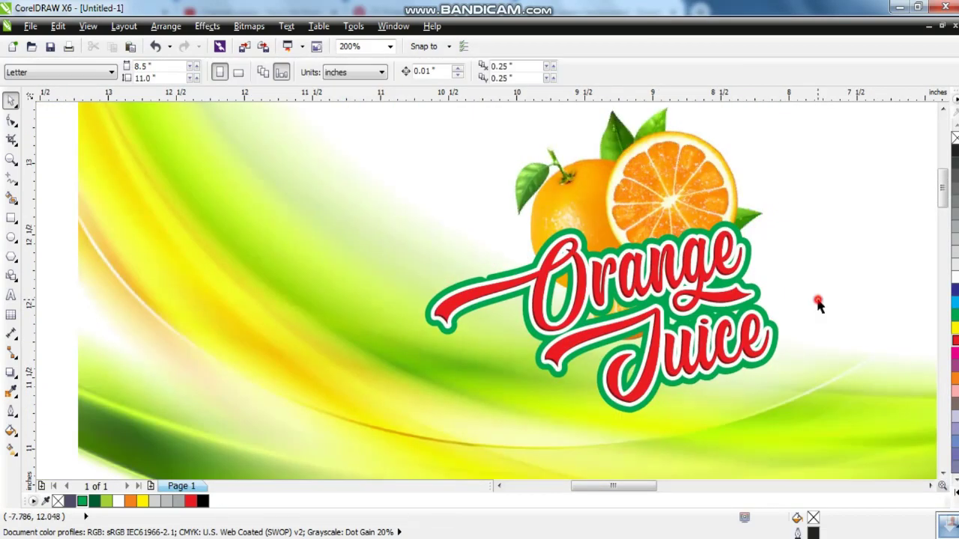
Shrink both "Orange Juice" lettering layers together to about 2.5 inches wide
key(shift+F2)
key(Escape)
drag(59, 217, 648, 400)
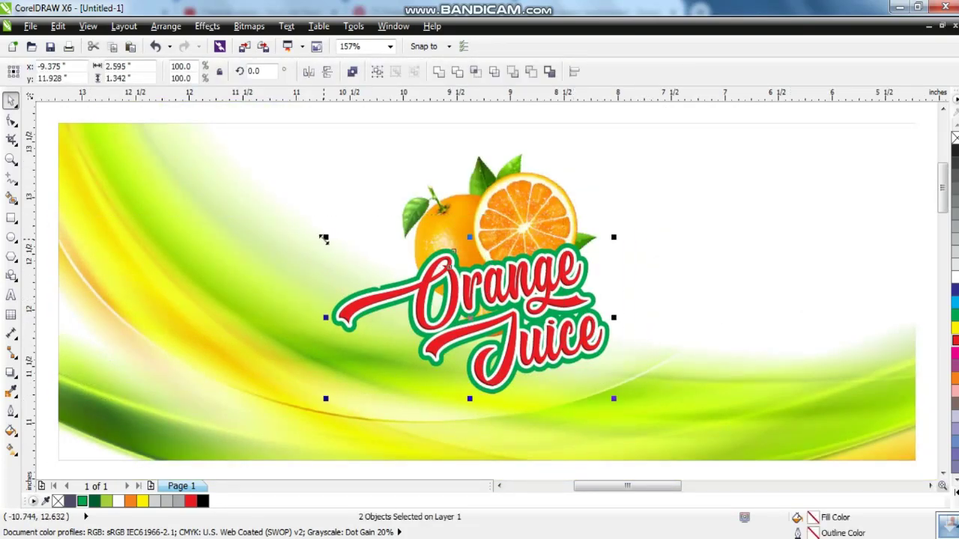
drag(324, 238, 334, 242)
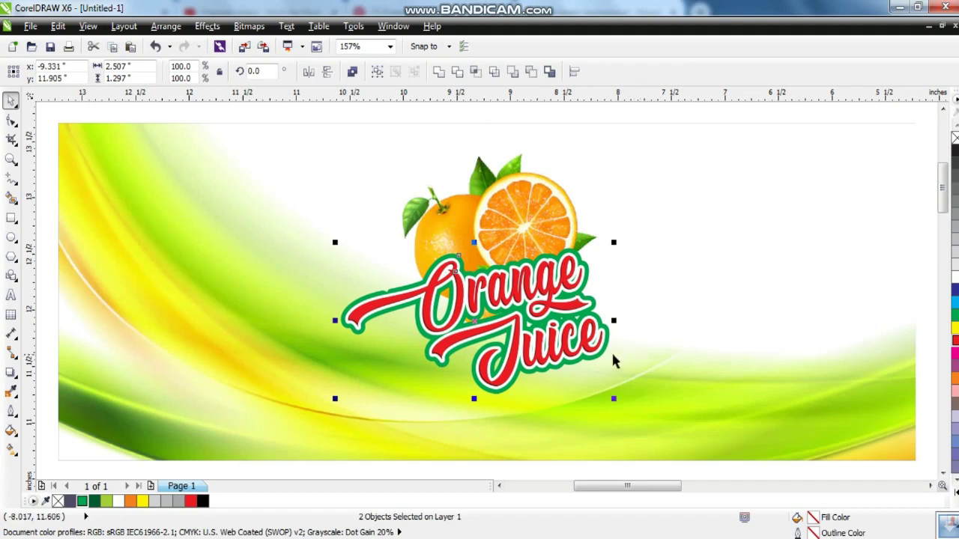
click(691, 339)
Move the loose leaves image onto the label's upper-left corner
scroll(691, 338, down, 2)
click(828, 381)
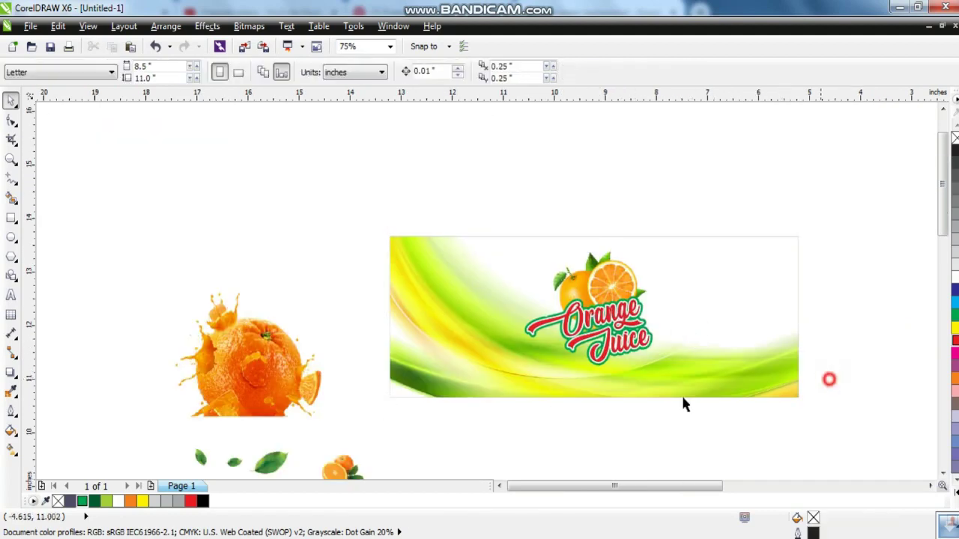
drag(280, 465, 507, 261)
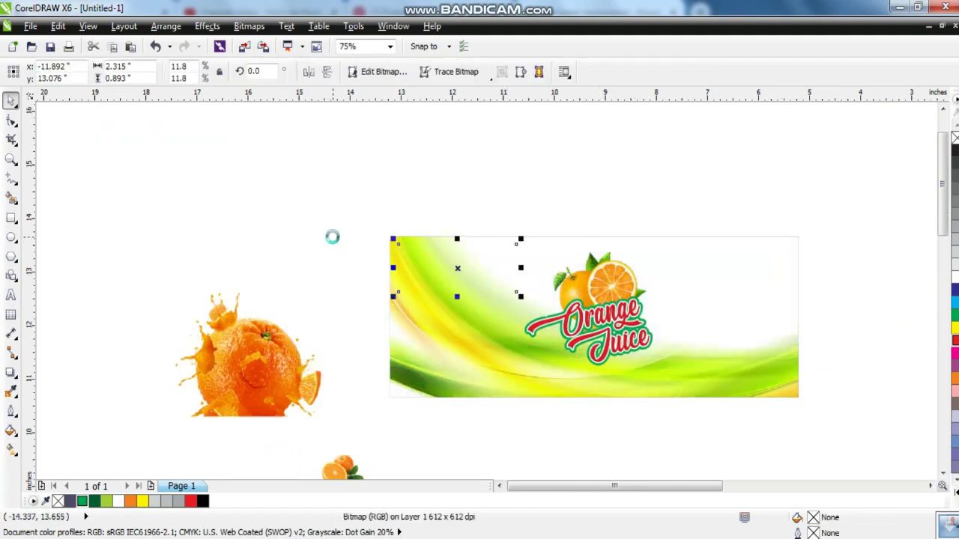
drag(314, 176, 921, 436)
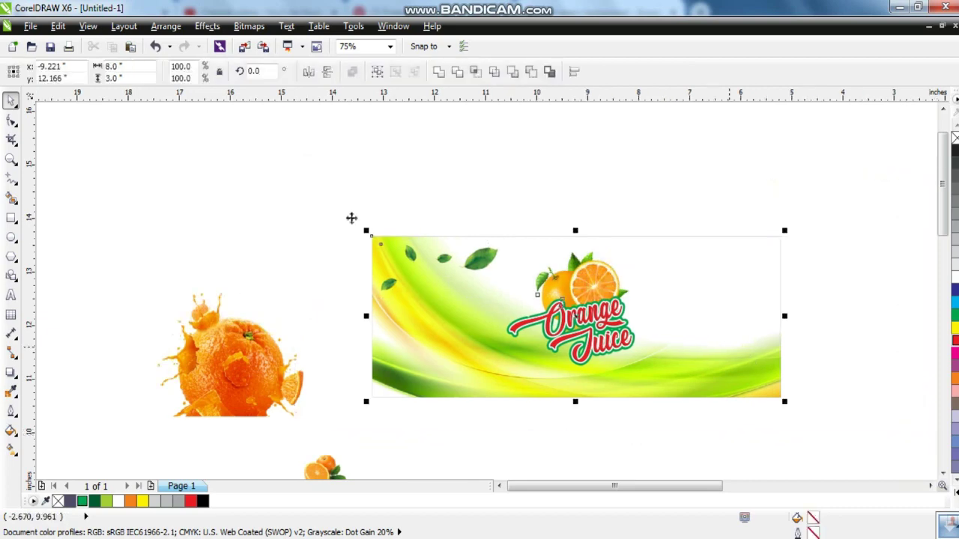
key(shift+F2)
Enlarge the leaves image to about 2.5 inches wide and fine-tune its position in the label's upper-left corner
click(466, 269)
scroll(491, 259, down, 2)
click(246, 163)
drag(245, 164, 743, 385)
key(shift+F2)
drag(290, 189, 276, 185)
drag(316, 238, 335, 255)
Duplicate the leaves, mirrored horizontally and vertically, into the label's lower-right and upper-right corners
key(ctrl+c)
key(ctrl+v)
click(308, 71)
click(327, 71)
drag(192, 195, 788, 196)
right_click(788, 196)
click(325, 74)
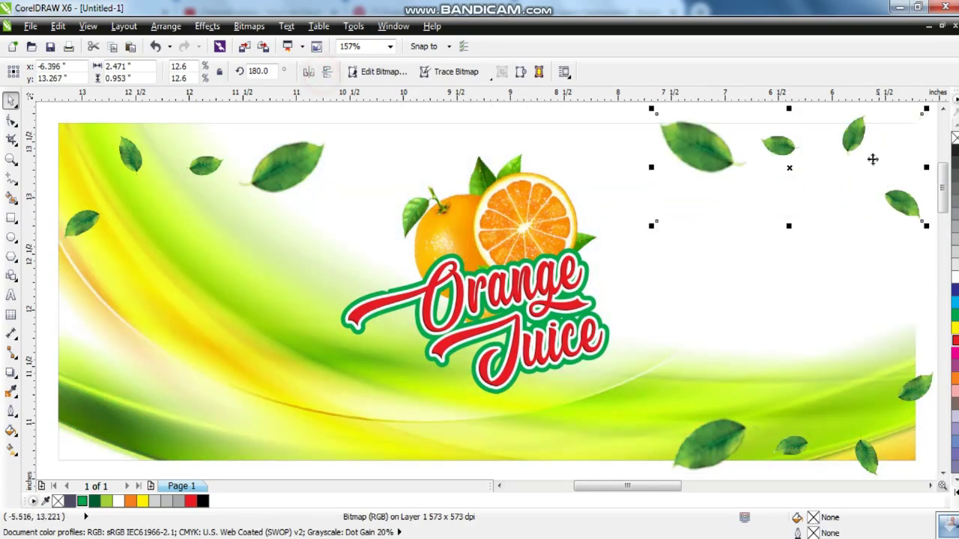
click(327, 74)
Place another copy of the mirrored leaves in the label's lower-left corner and adjust its position
drag(704, 192, 94, 424)
right_click(94, 424)
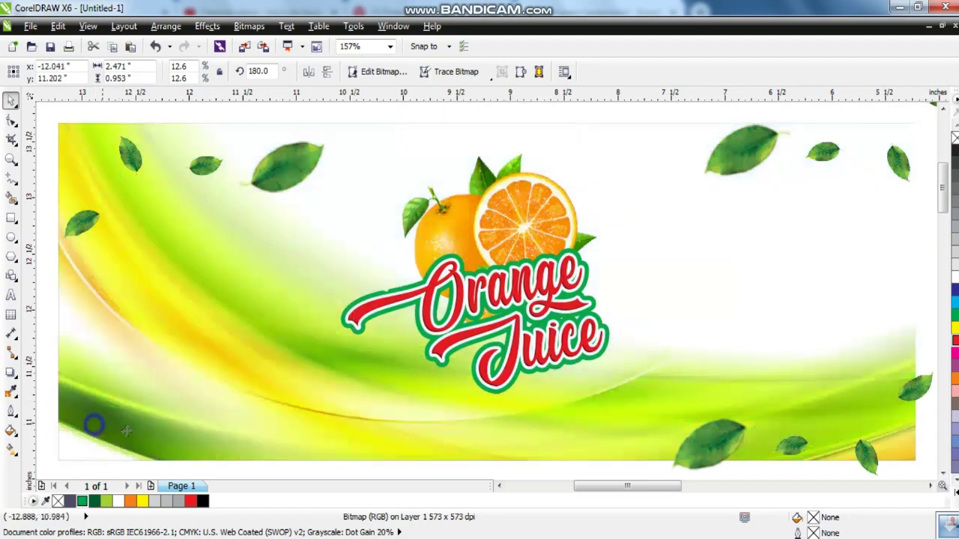
drag(178, 432, 165, 440)
drag(173, 434, 172, 435)
Clip the mirrored leaf copies inside the label rectangle
shift+click(723, 450)
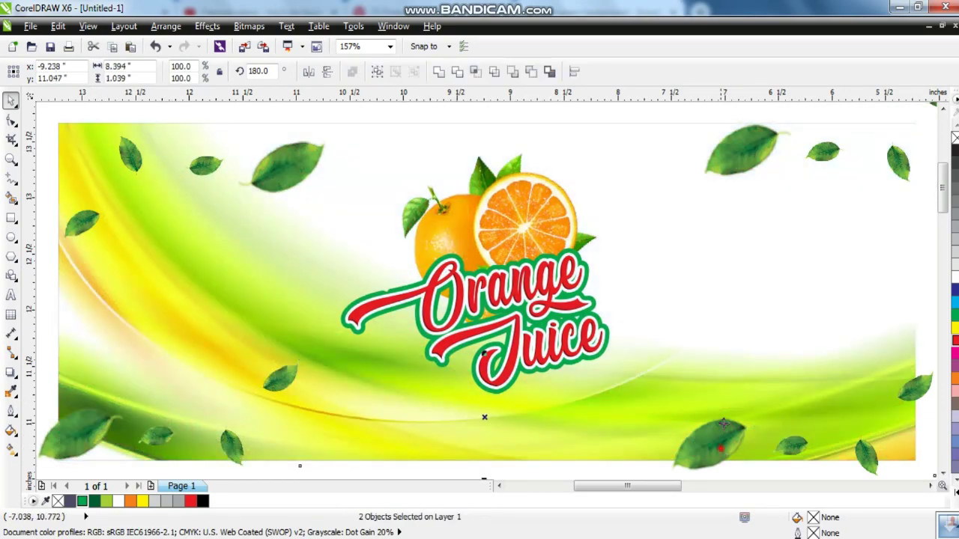
shift+click(739, 164)
key(alt+c)
key(w)
key(p)
click(164, 199)
Enlarge the splashing orange image, bring it to the front and place it over the label's lower-left corner
scroll(355, 247, down, 2)
click(596, 221)
drag(614, 182, 150, 377)
key(shift+F2)
click(196, 381)
drag(176, 341, 425, 308)
key(shift+Page_Up)
drag(549, 169, 554, 164)
Clip the splashing orange image inside the label rectangle
key(alt+c)
key(w)
key(p)
click(371, 148)
click(233, 241)
click(233, 245)
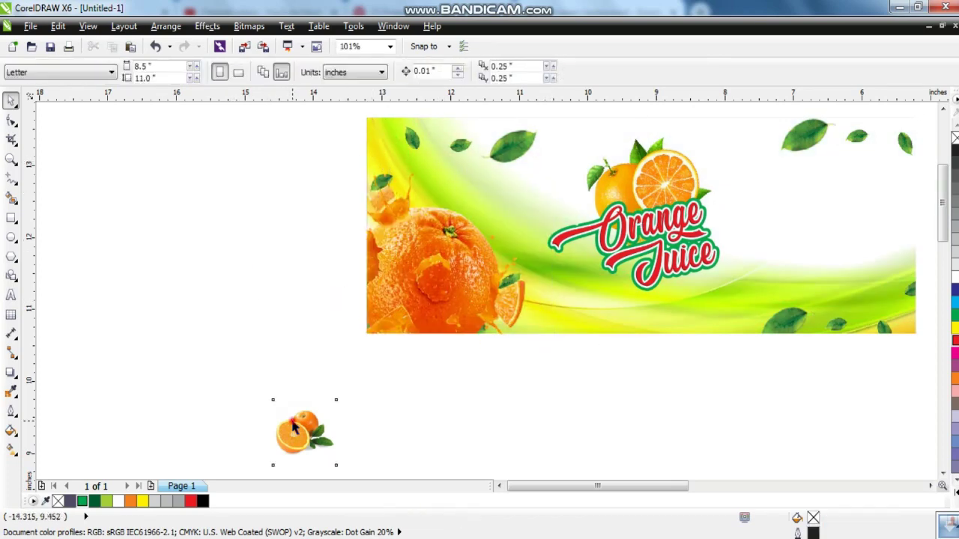
Enlarge the remaining whole-and-half orange image to about 2.1 inches wide, mirror it horizontally and place it at the label's lower right
click(295, 433)
drag(338, 395, 419, 314)
drag(887, 324, 880, 292)
click(315, 71)
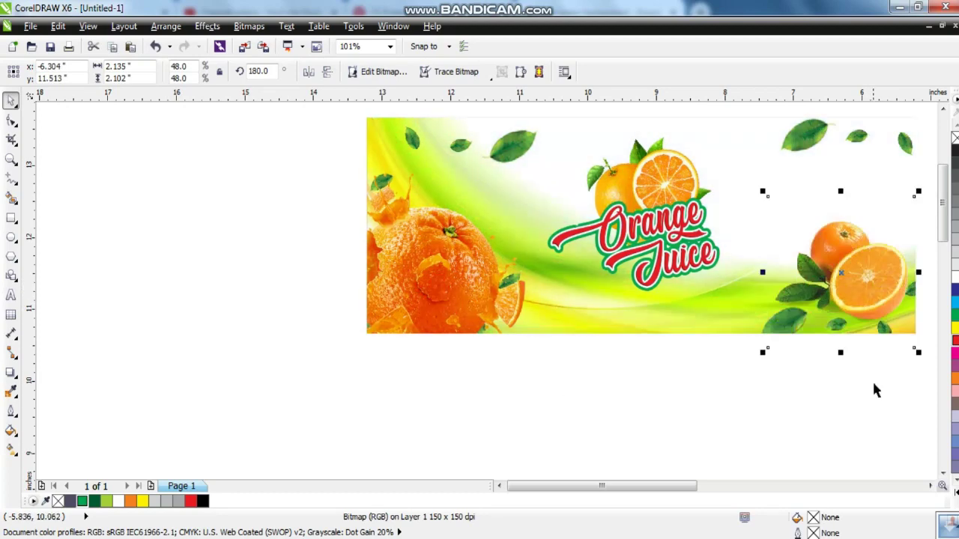
drag(869, 304, 870, 301)
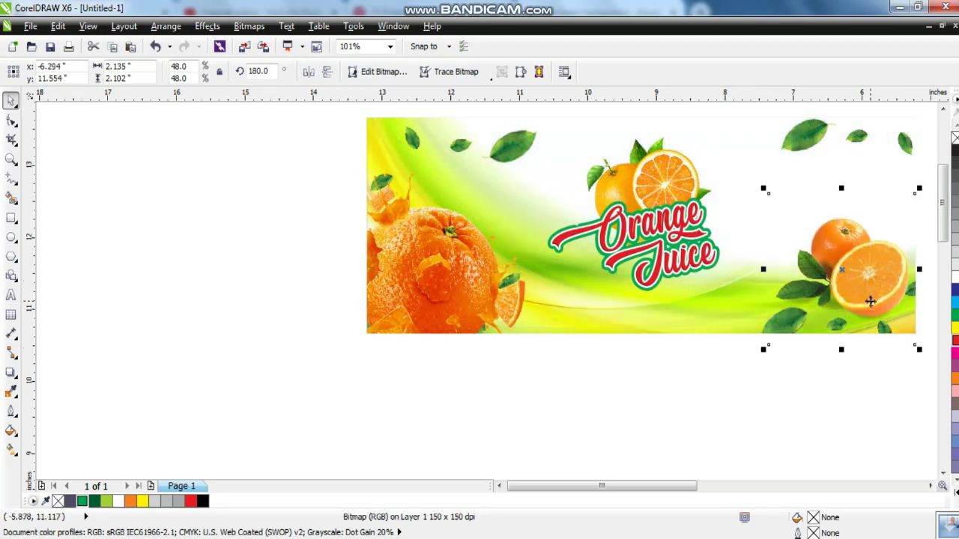
Clip the whole-and-half orange image inside the label and give the label a black hairline outline
click(670, 329)
click(884, 297)
key(Escape)
key(F4)
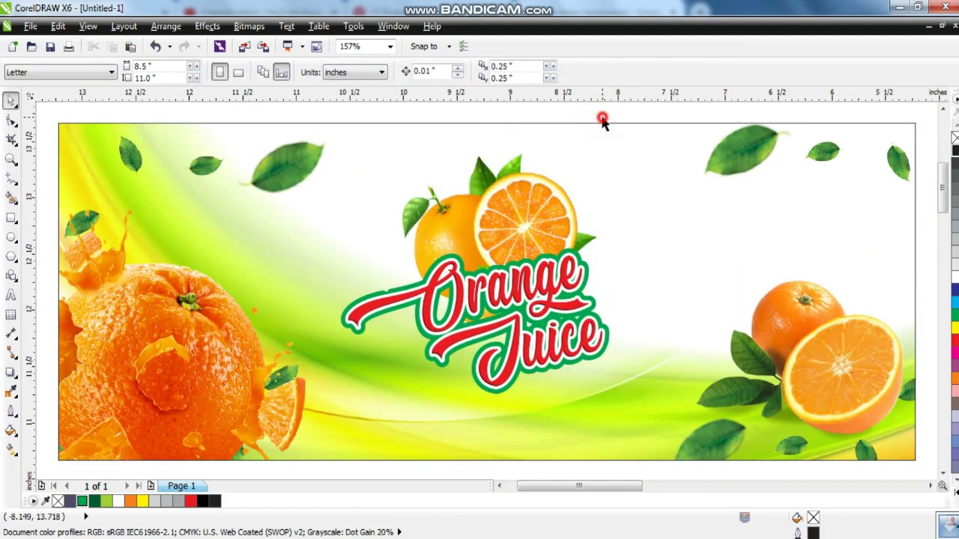
drag(634, 117, 270, 420)
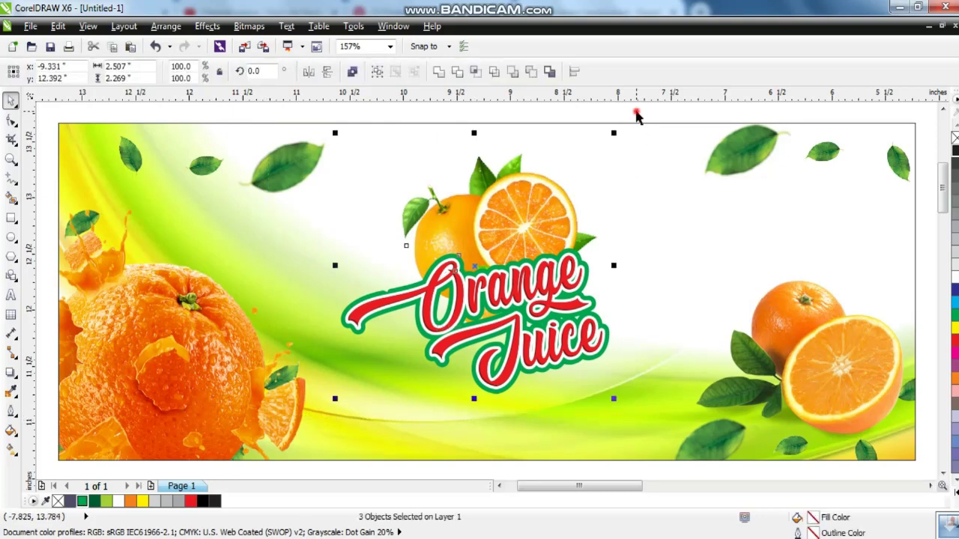
click(636, 115)
click(11, 215)
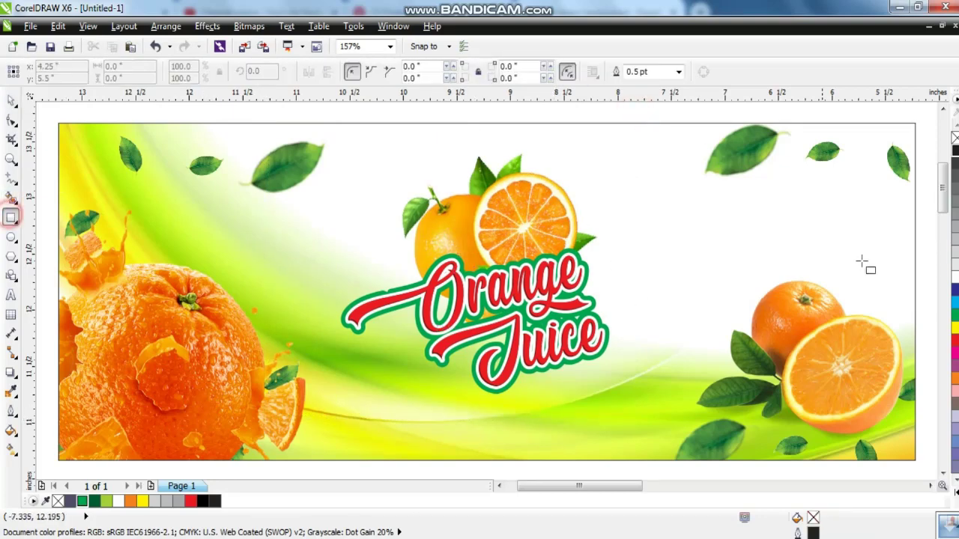
Add the text "100% PURE" on the label beside the central oranges
click(11, 296)
click(291, 225)
text(100% PURE)
key(Escape)
click(12, 104)
Set "100% PURE" in Arial Rounded MT Bold at about 8.6 pt and place it below "Juice", rotated 12.7 degrees
click(343, 71)
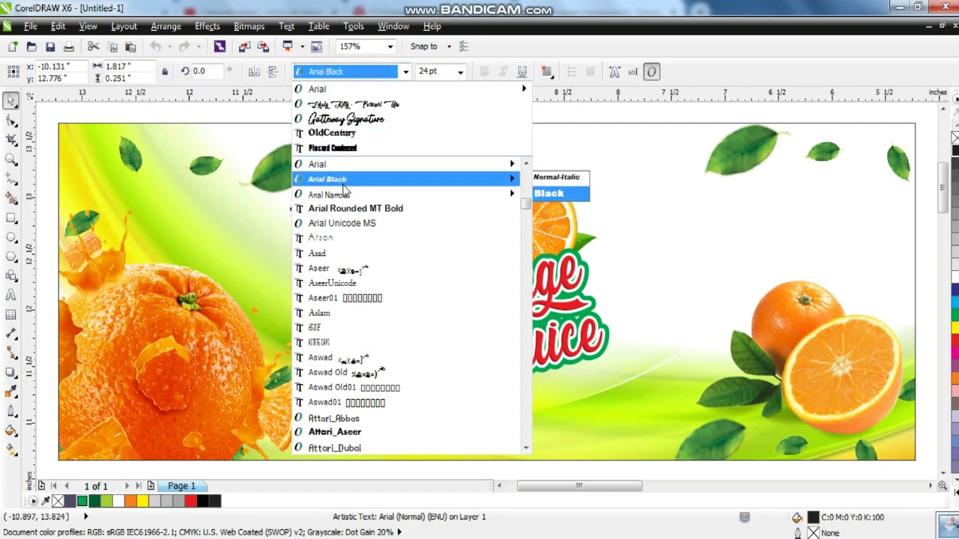
click(333, 432)
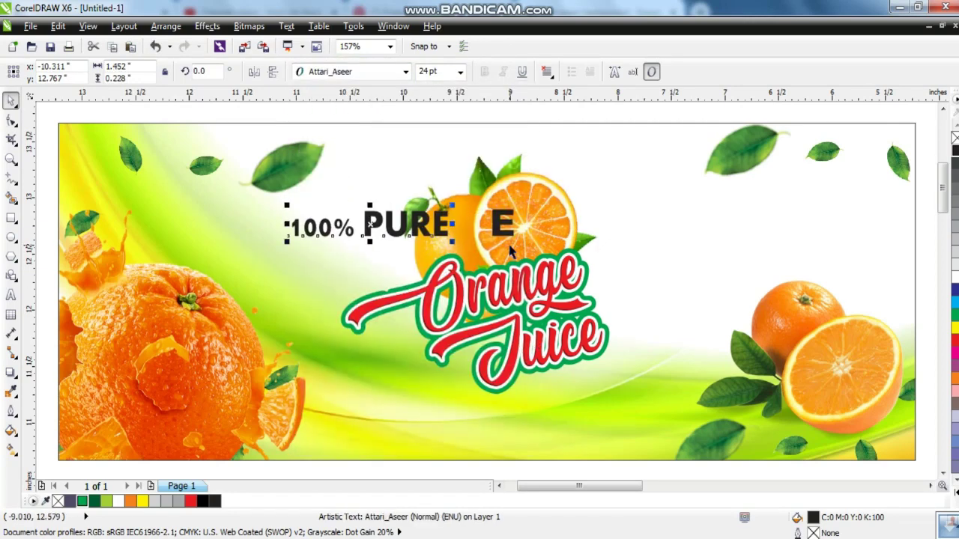
click(352, 71)
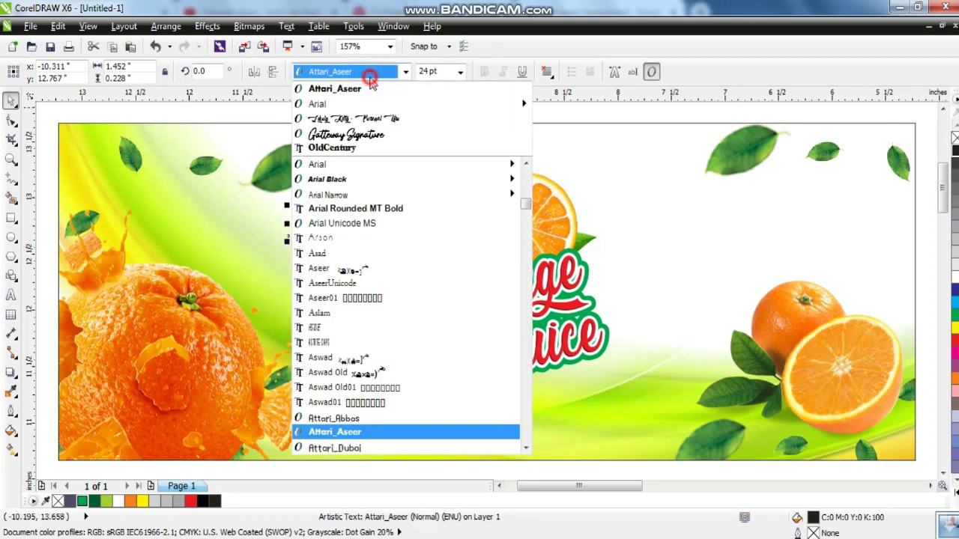
click(359, 207)
drag(494, 241, 591, 382)
click(585, 388)
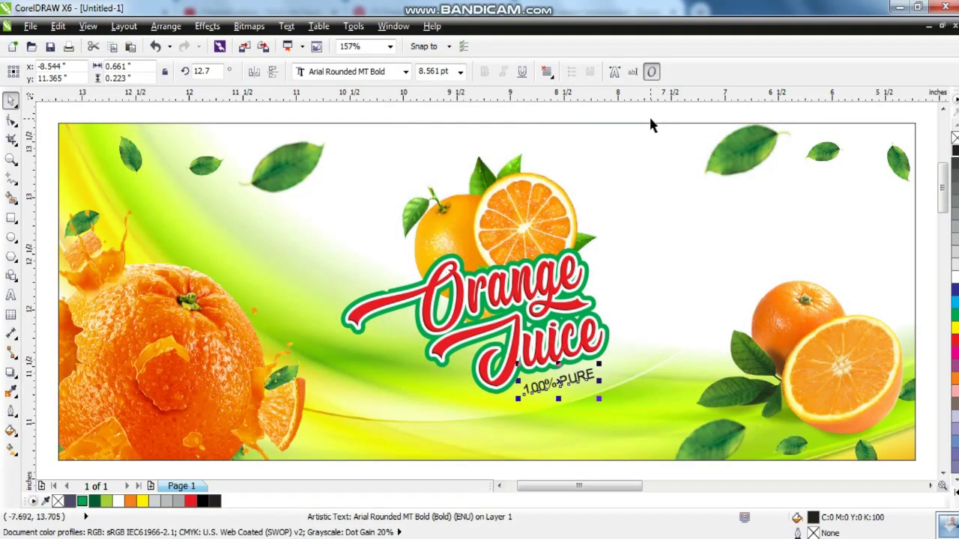
Open the label's clipped contents, duplicate the wave background and mirror the copy horizontally and vertically
right_click(614, 438)
click(666, 64)
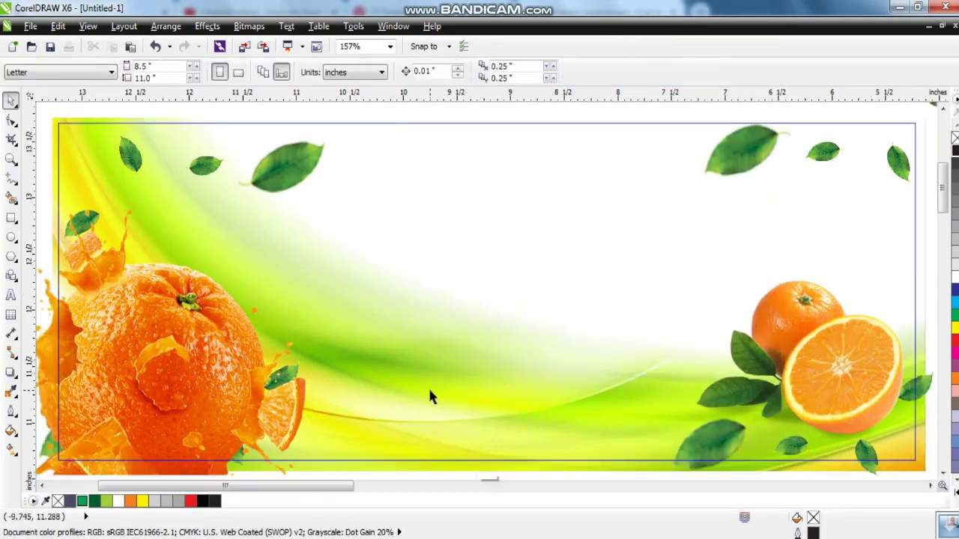
click(427, 386)
scroll(522, 332, down, 2)
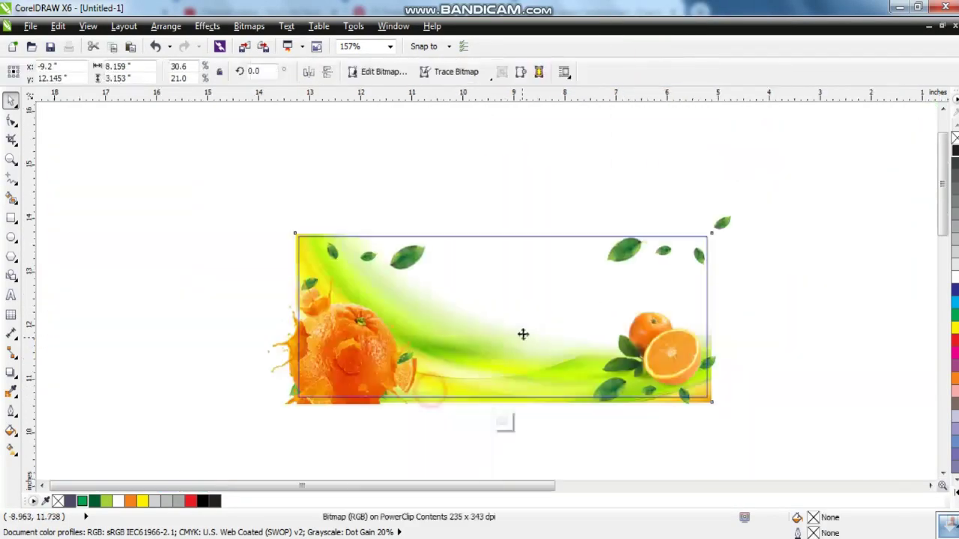
click(308, 72)
click(326, 72)
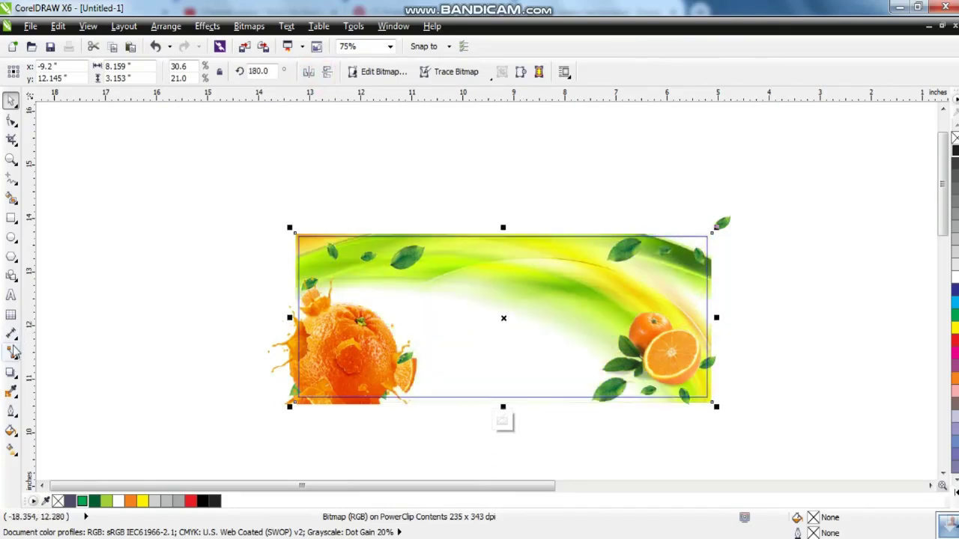
Fade the mirrored wave copy with a gradient transparency from its upper part downward and finish editing the clipped contents
click(13, 376)
click(37, 467)
drag(603, 249, 587, 305)
click(10, 101)
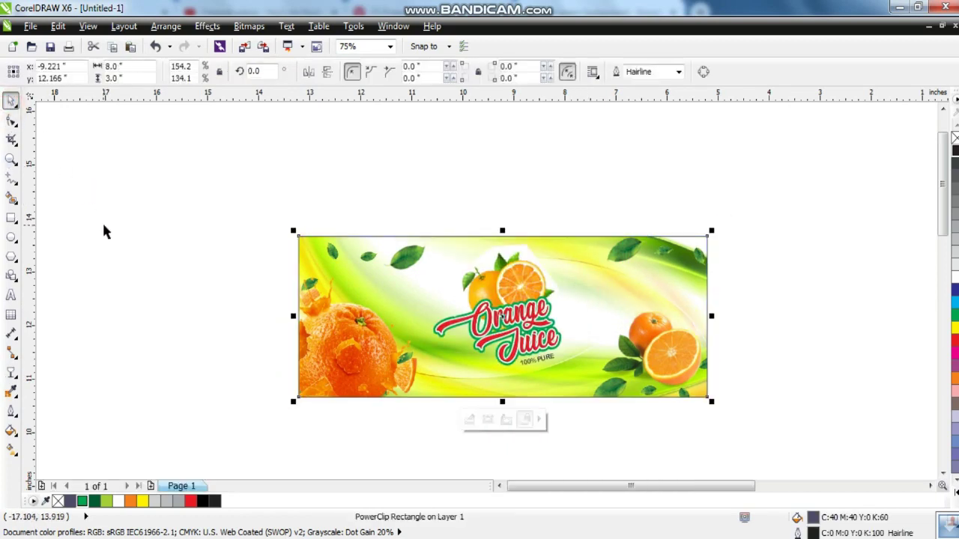
click(103, 225)
drag(193, 198, 782, 408)
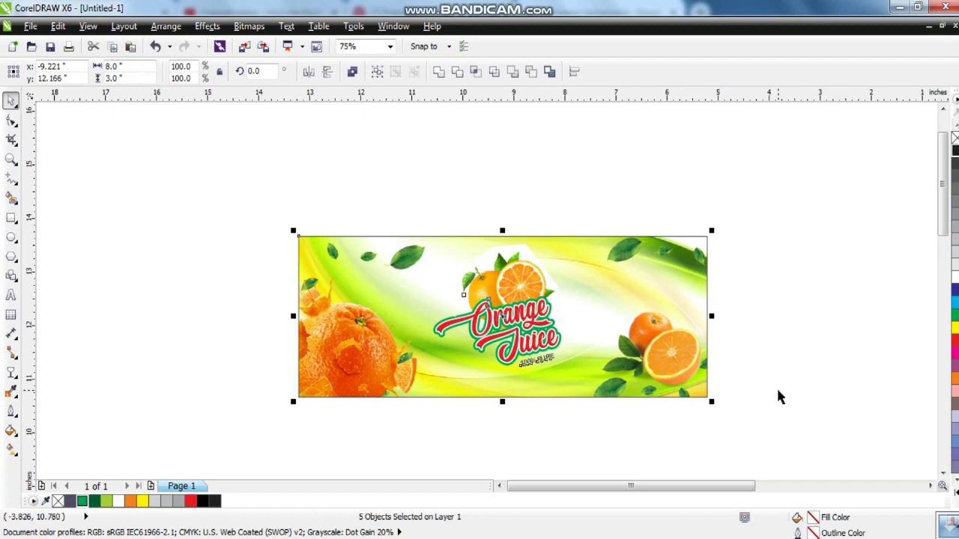
key(shift+F2)
key(Escape)
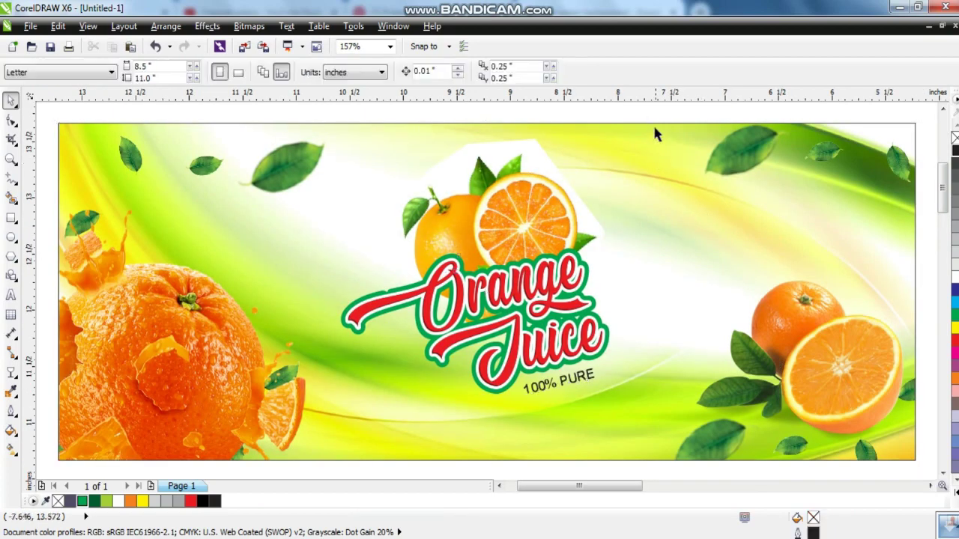
click(541, 171)
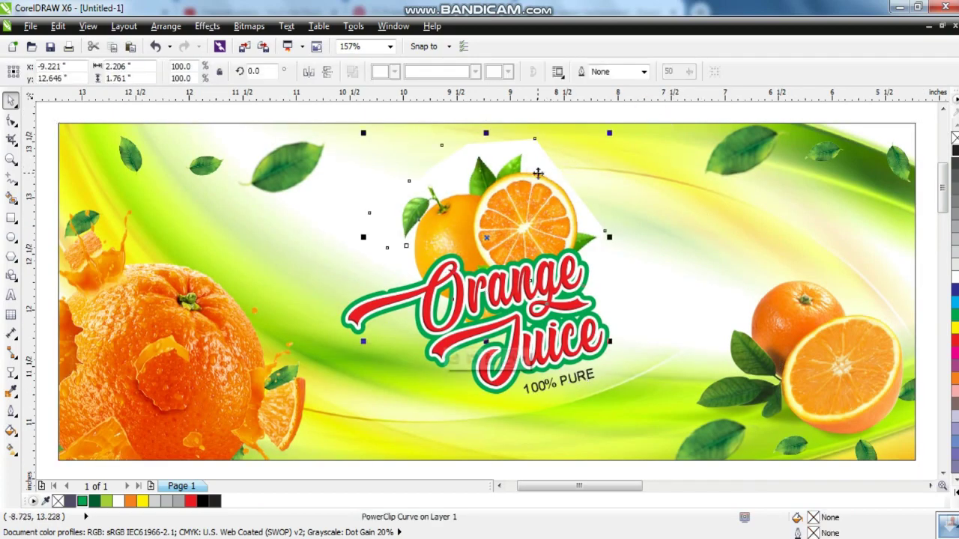
drag(496, 183, 507, 172)
key(ctrl+z)
ctrl+click(510, 193)
click(510, 194)
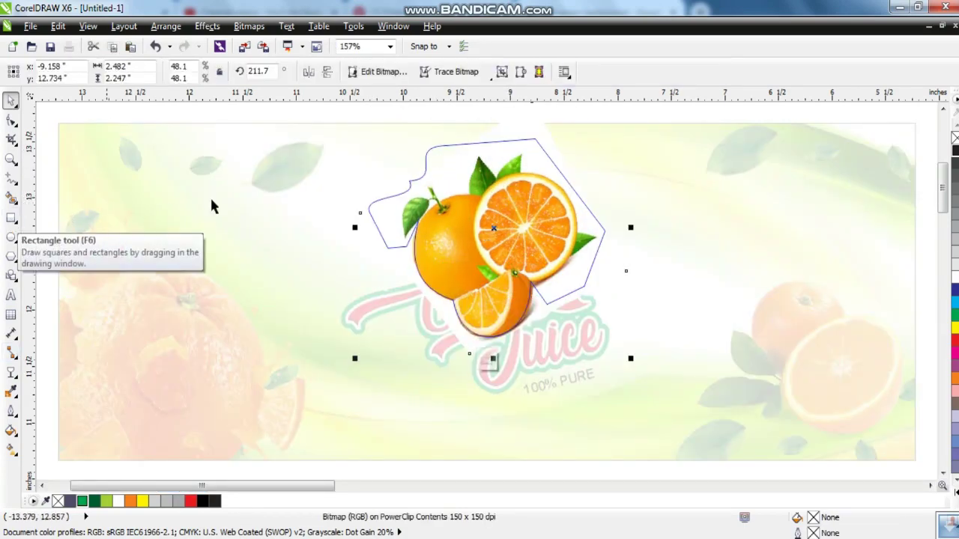
ctrl+click(73, 213)
Open the label's clipped contents and shift the mirrored wave's gradient transparency up and to the right, shortening the fade, and finish editing
click(685, 170)
click(684, 169)
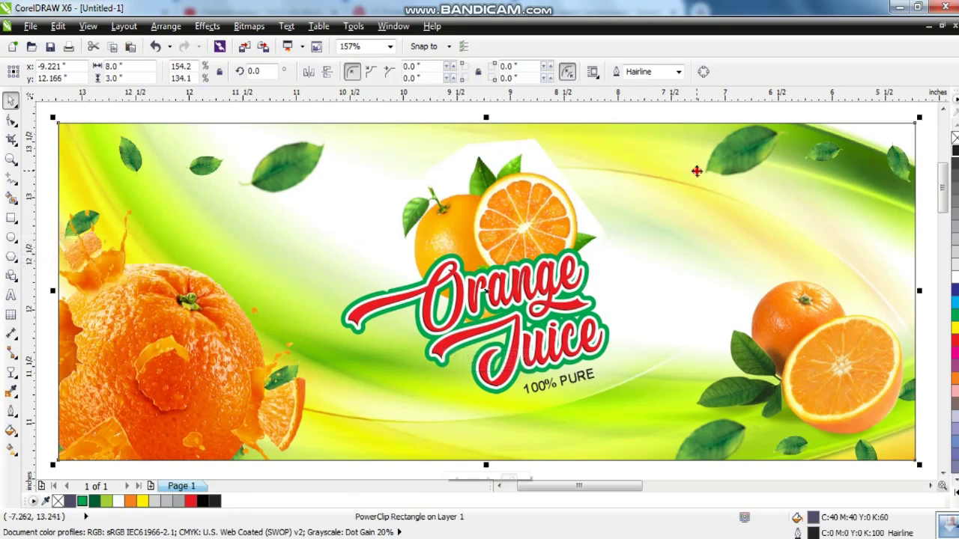
ctrl+click(696, 170)
click(12, 372)
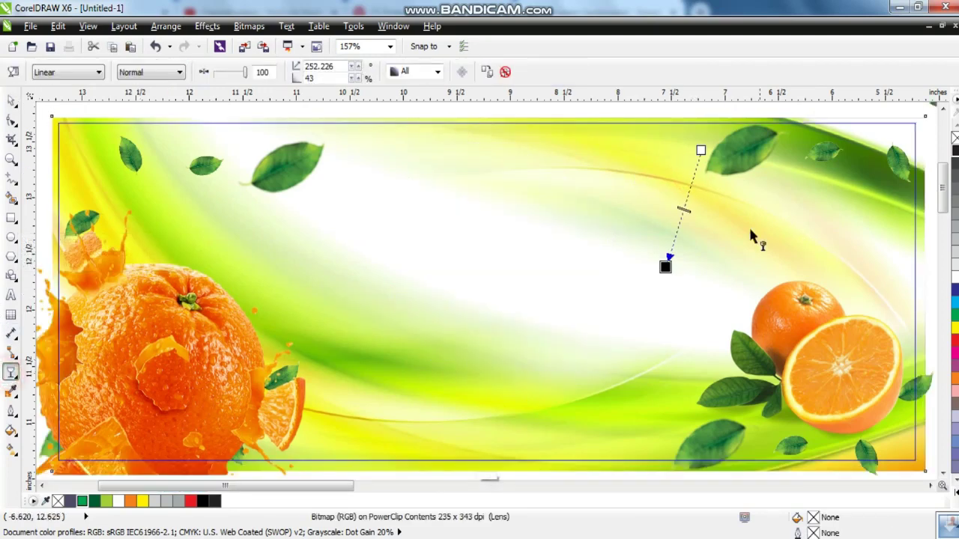
drag(698, 152, 756, 134)
drag(663, 268, 692, 239)
mouse_move(693, 241)
mouse_down()
mouse_move(700, 234)
mouse_move(694, 238)
mouse_up()
click(12, 101)
ctrl+click(434, 122)
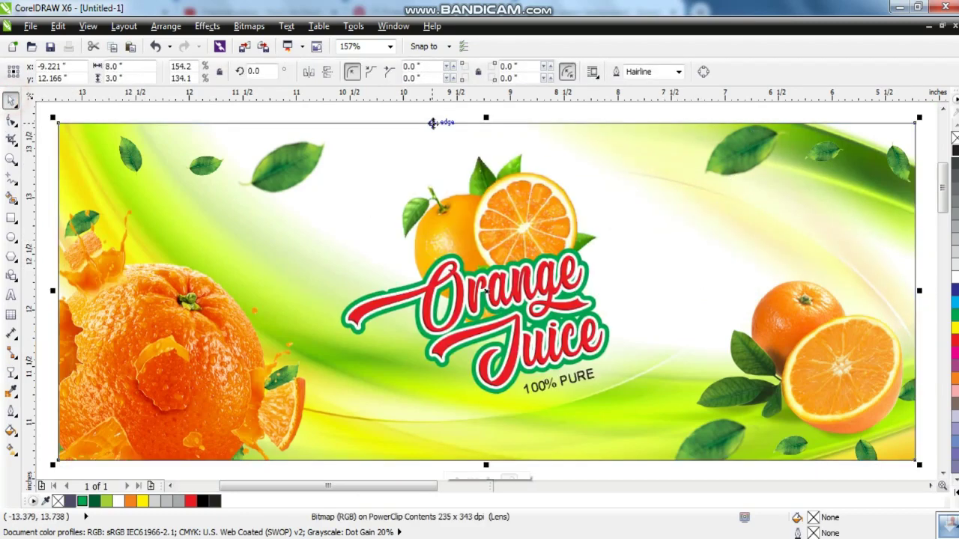
Remove the outline from the label rectangle
click(622, 116)
click(696, 156)
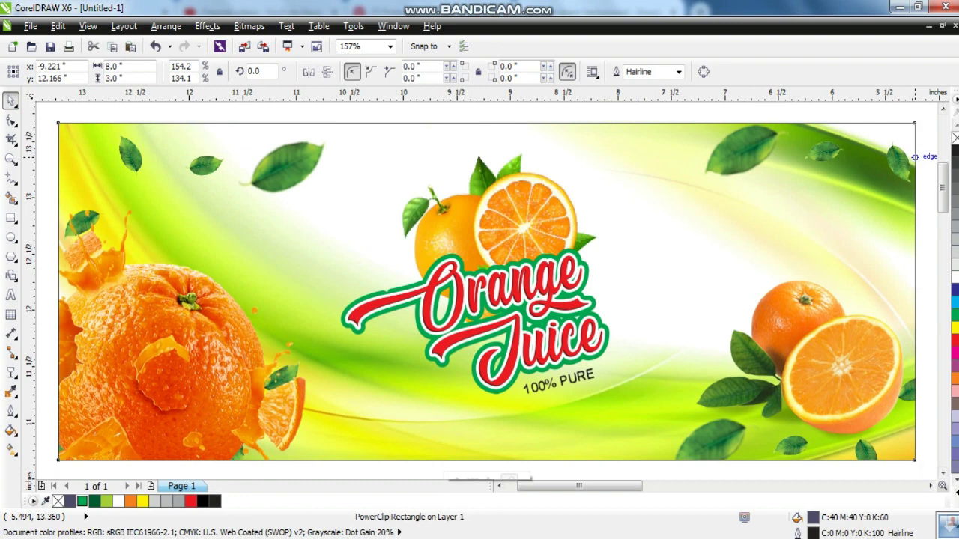
click(626, 111)
click(654, 113)
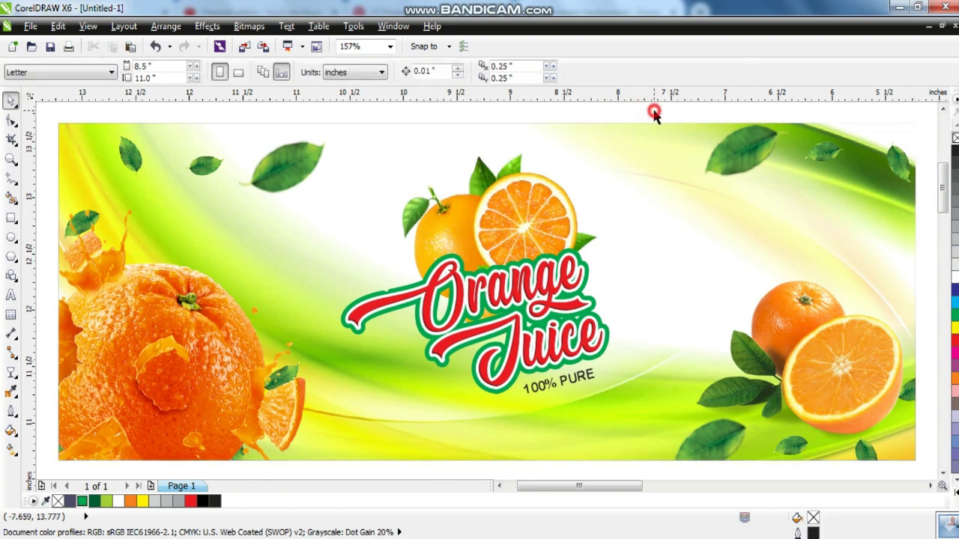
Draw a red rectangle without an outline, about 0.63 by 0.2 inches, below the leaves near the label's upper-right corner
click(11, 218)
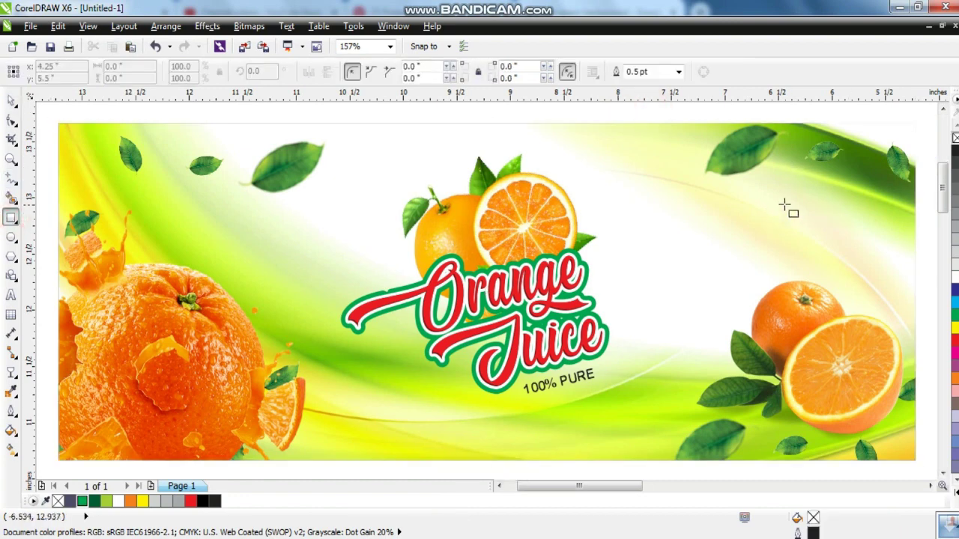
drag(791, 201, 859, 222)
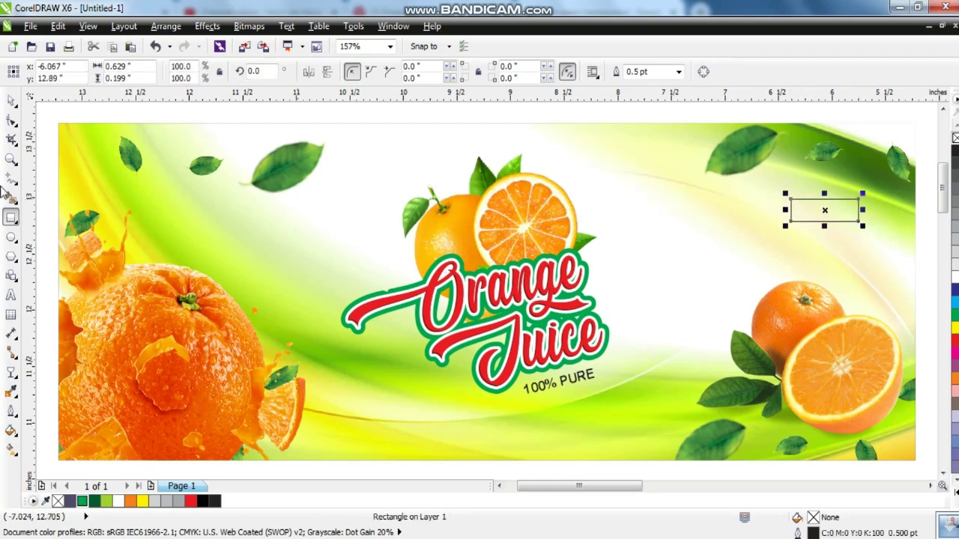
click(12, 119)
click(955, 339)
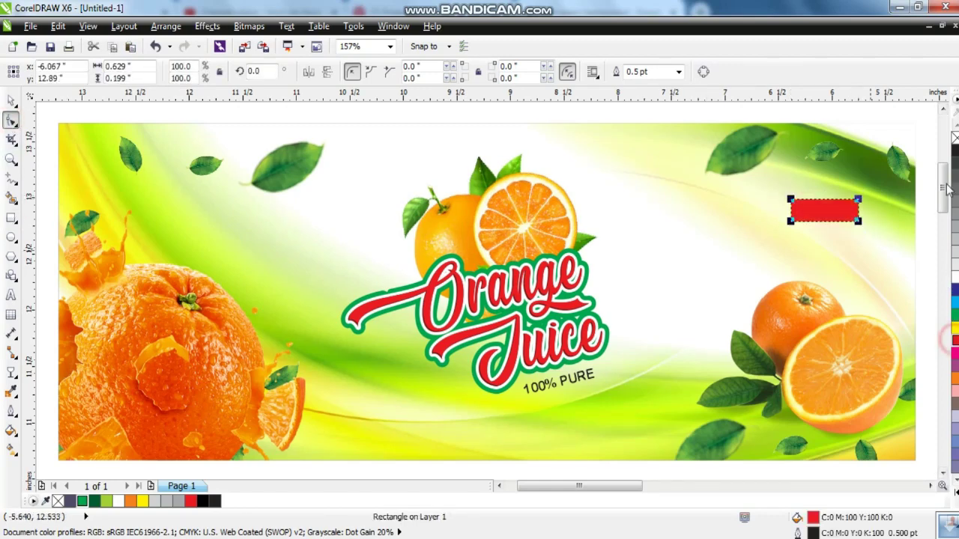
right_click(955, 138)
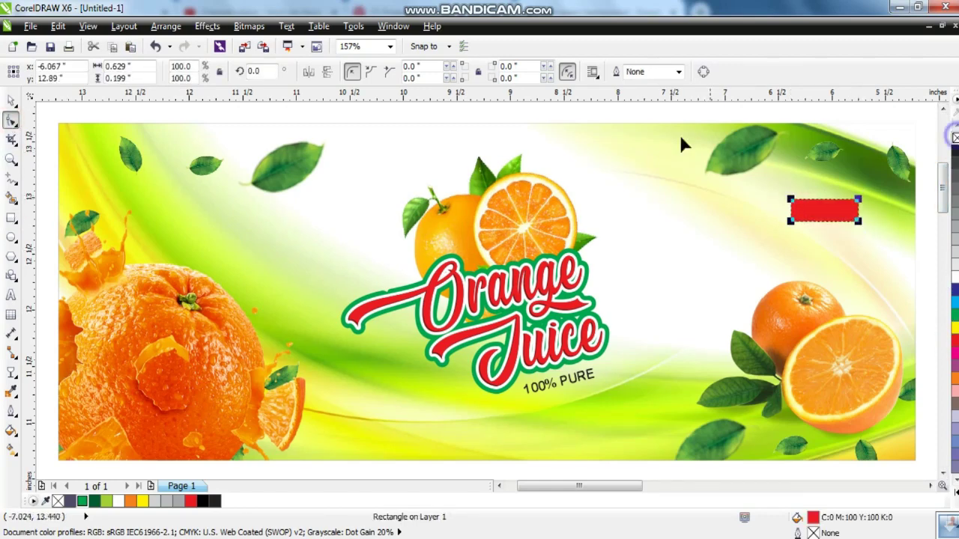
Add the text "500ML" in bold Arial, scale it down to about 8.9 pt and move it onto the red rectangle
click(10, 296)
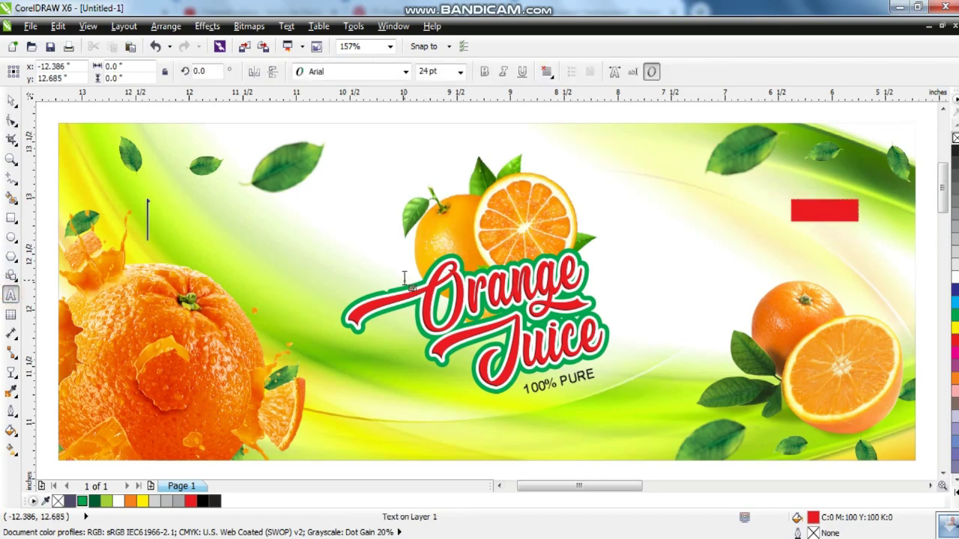
text(500ML)
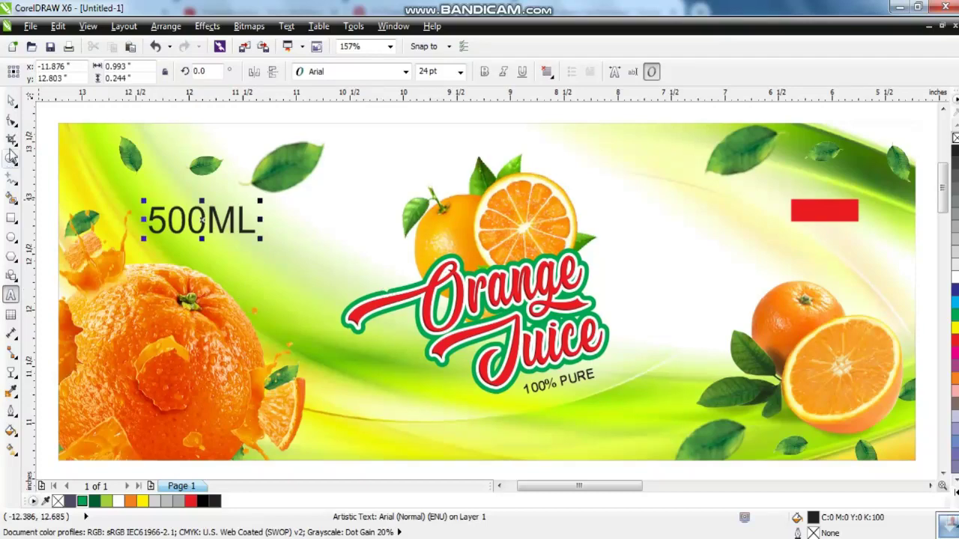
click(11, 100)
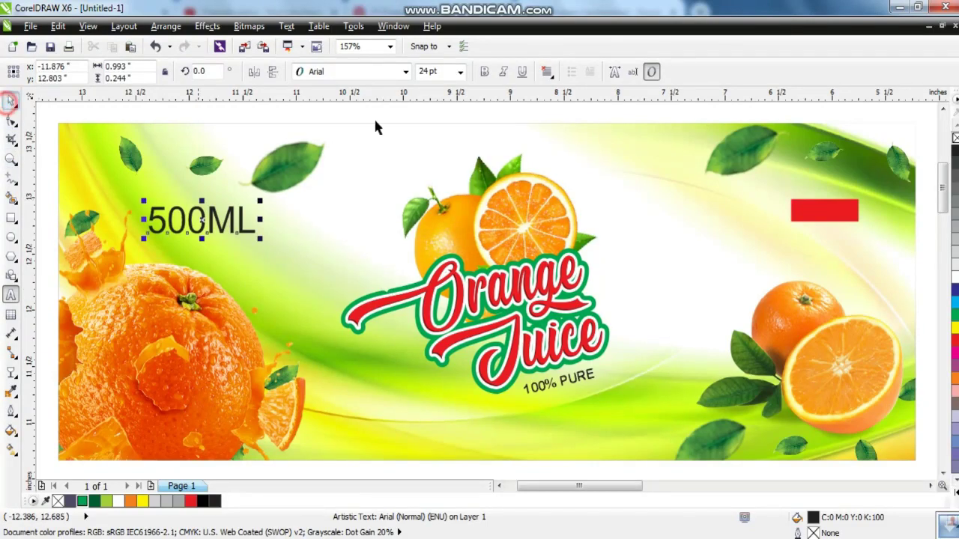
click(484, 72)
drag(261, 237, 824, 218)
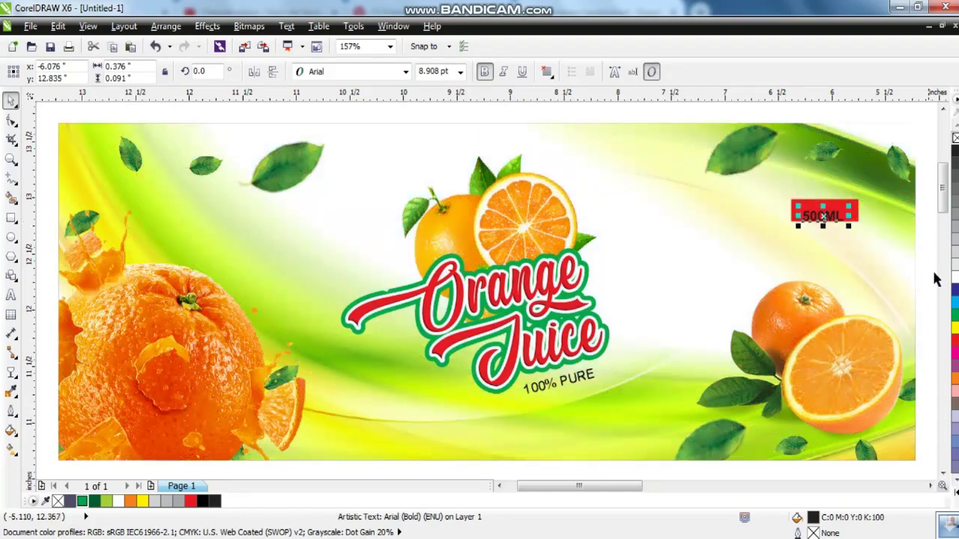
Centre "500ML" on the red rectangle, enlarge it slightly and fill it white
shift+click(855, 208)
key(c)
key(e)
key(Escape)
click(837, 213)
drag(849, 222, 851, 224)
click(855, 207)
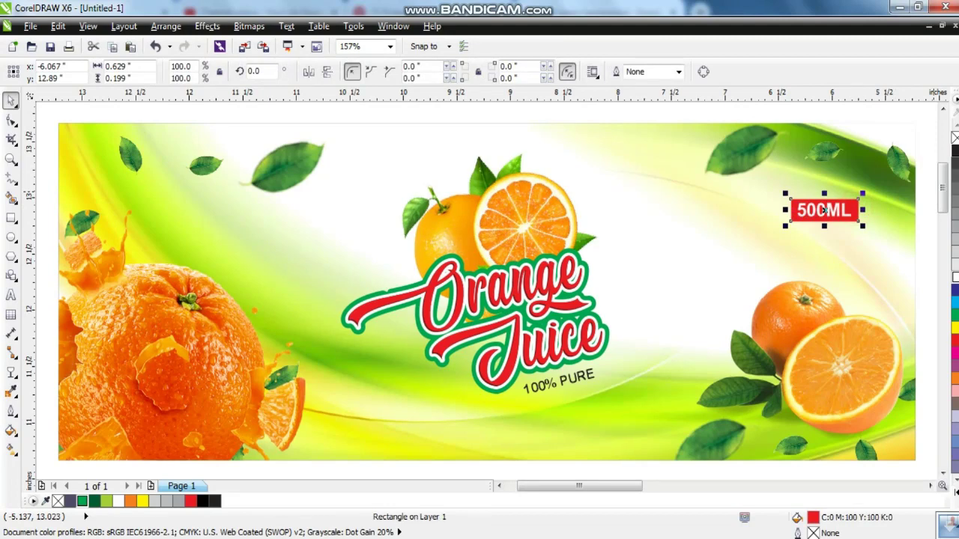
click(880, 116)
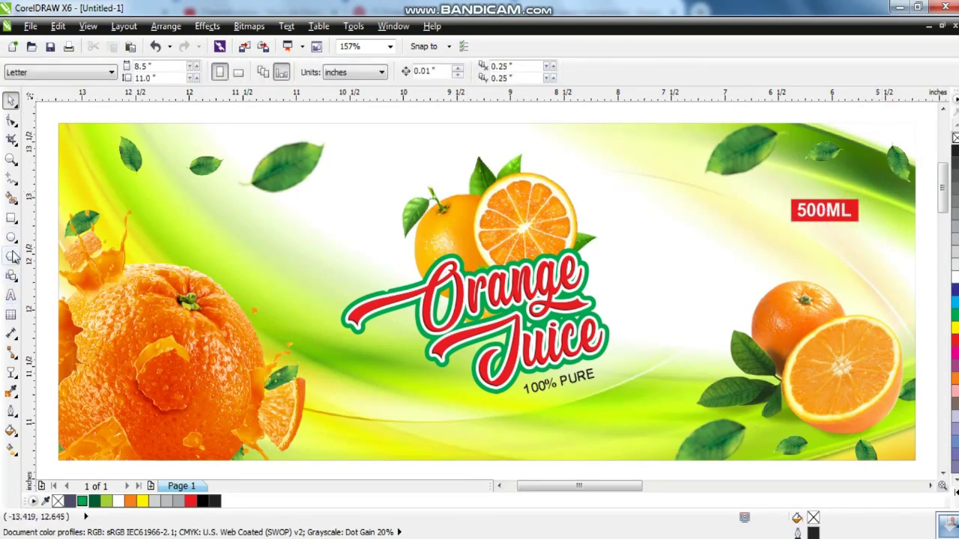
Draw a long thin strip across the label's lower-left edge, filled green and without an outline
click(11, 217)
drag(46, 433, 374, 454)
click(12, 101)
click(82, 500)
right_click(955, 137)
Fade the green strip's right end with a linear transparency and PowerClip the strip inside the label
click(11, 372)
drag(278, 442, 349, 442)
click(9, 101)
key(alt+c)
key(w)
key(p)
click(118, 372)
Copy "100% PURE" onto the large left orange and change the copy's text to "A PRODUCT OF AM FOODS"
click(50, 380)
drag(591, 382, 161, 390)
click(10, 297)
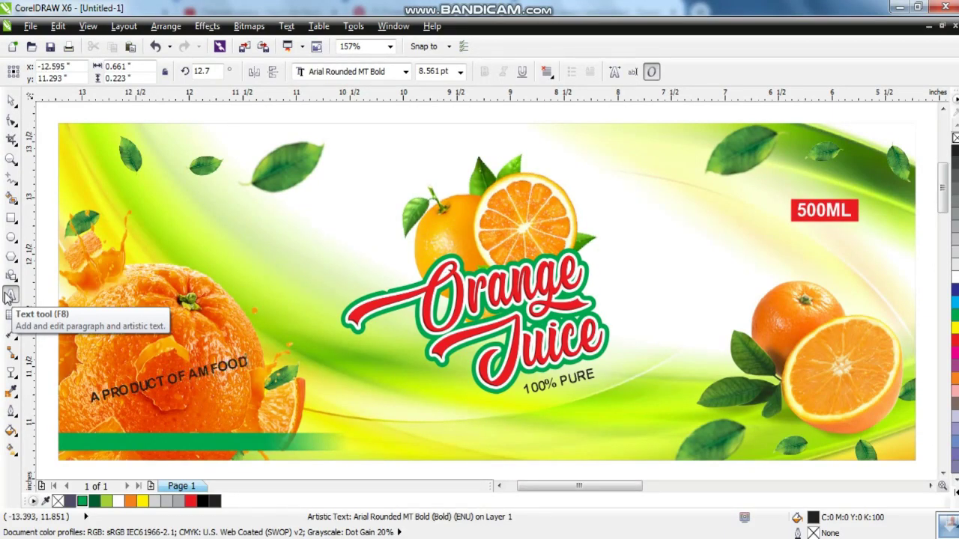
click(10, 100)
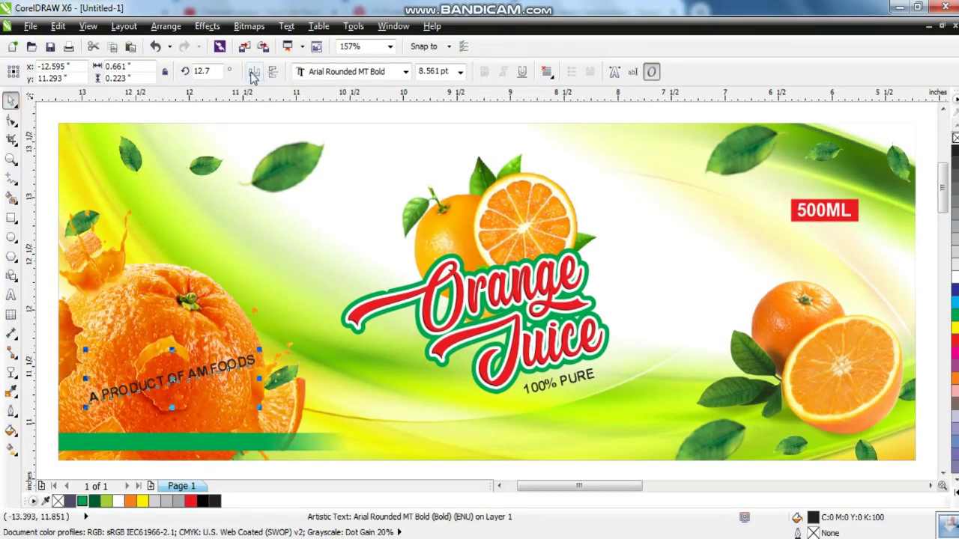
Set the rotation of "A PRODUCT OF AM FOODS" to 0 degrees and fit it on the green strip in white at about 7.3 pt
double_click(213, 71)
text(00)
key(Return)
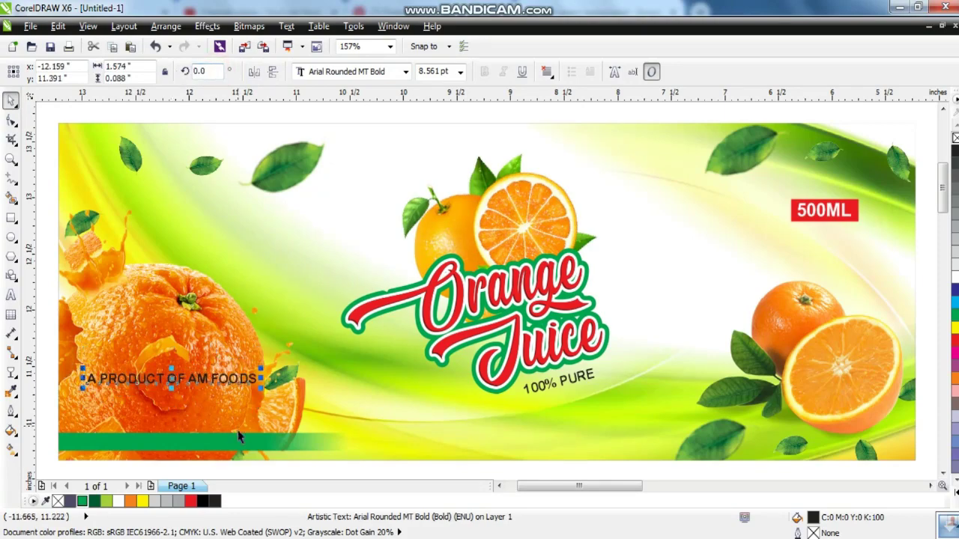
drag(201, 378, 183, 444)
drag(239, 453, 186, 445)
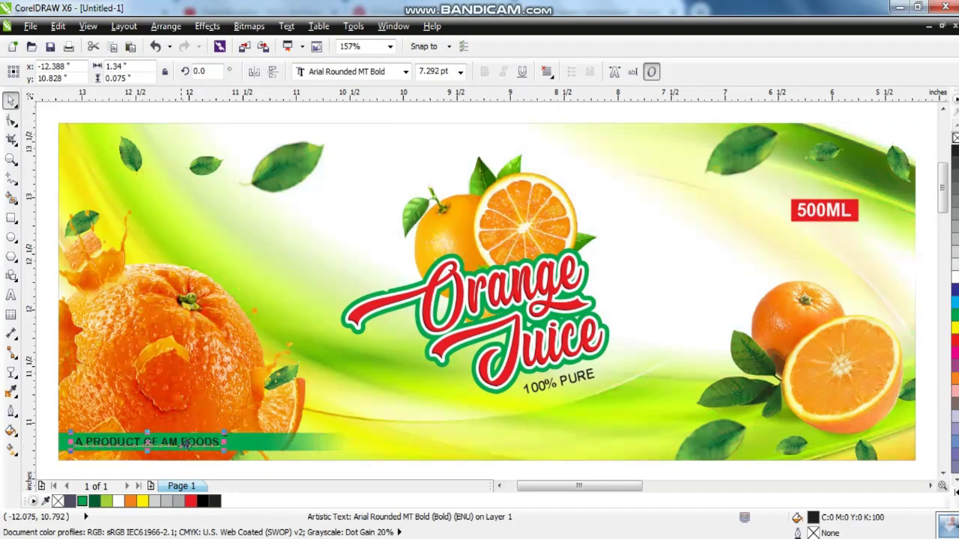
click(908, 316)
Zoom to the whole label and examine the finished design in a full-screen preview
scroll(908, 316, down, 3)
click(827, 417)
drag(395, 201, 937, 410)
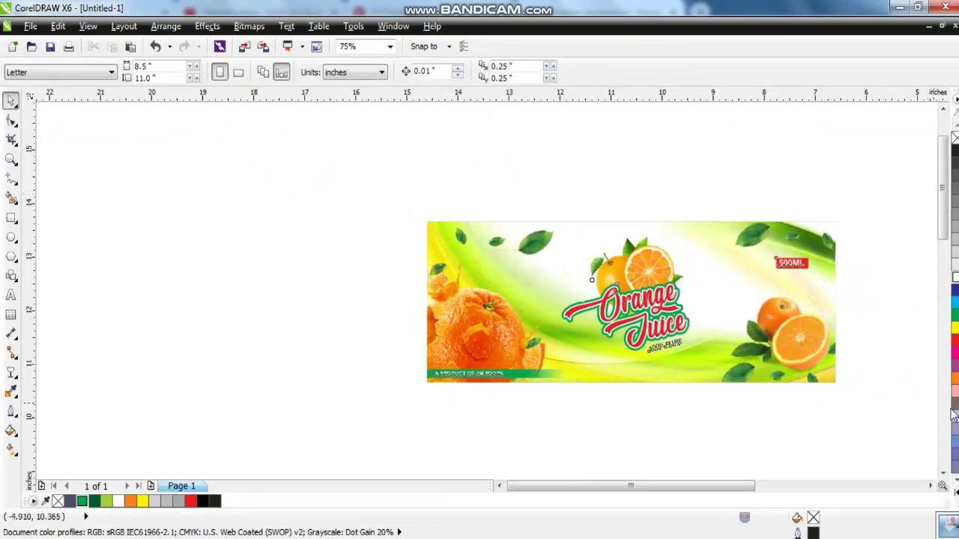
key(shift+F2)
key(F9)
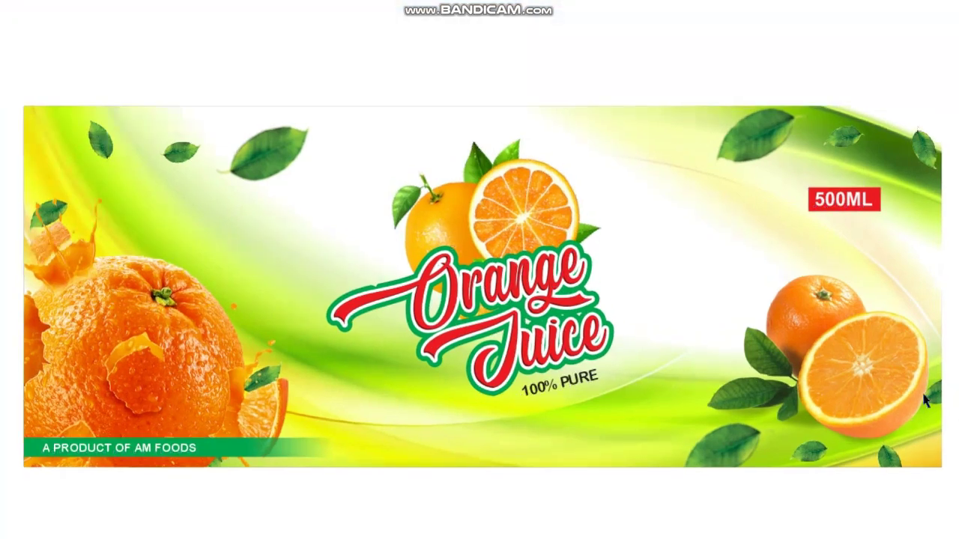